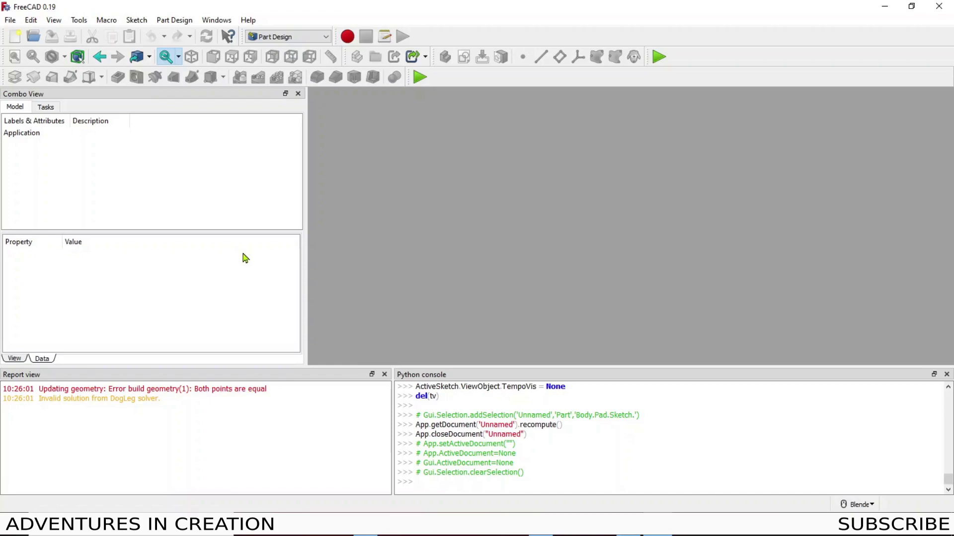
Run the custom macro that starts a new part with a sketch, saving it as a1.FCStd over the existing file
click(419, 77)
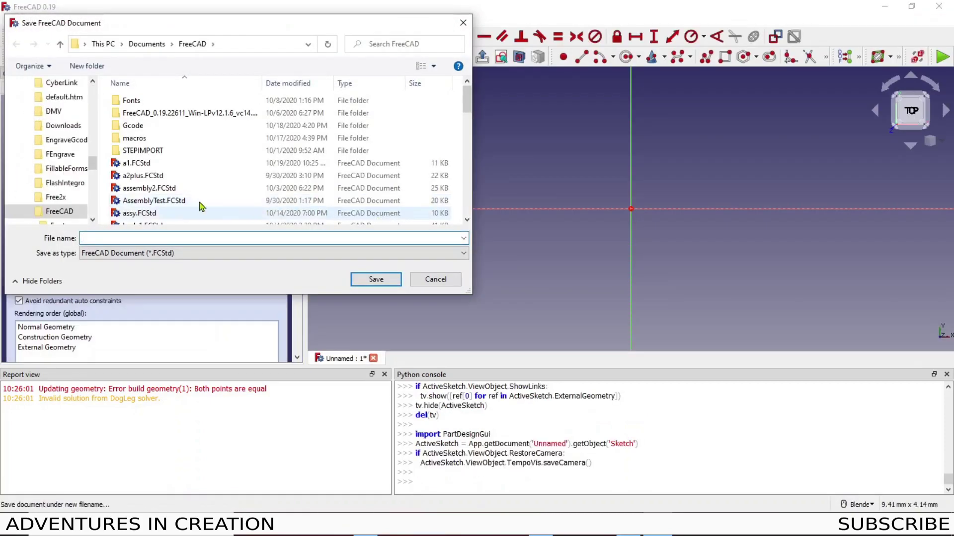
click(144, 165)
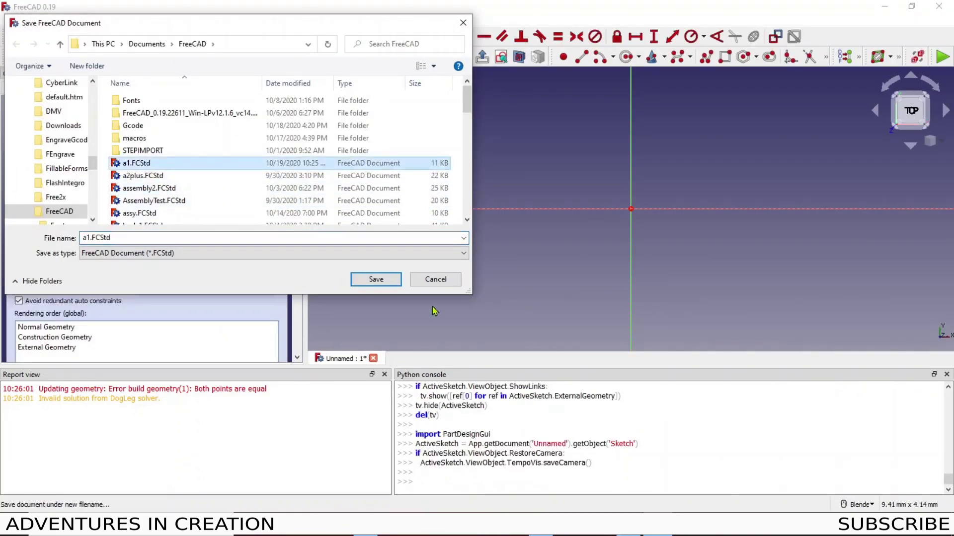
click(375, 280)
click(505, 263)
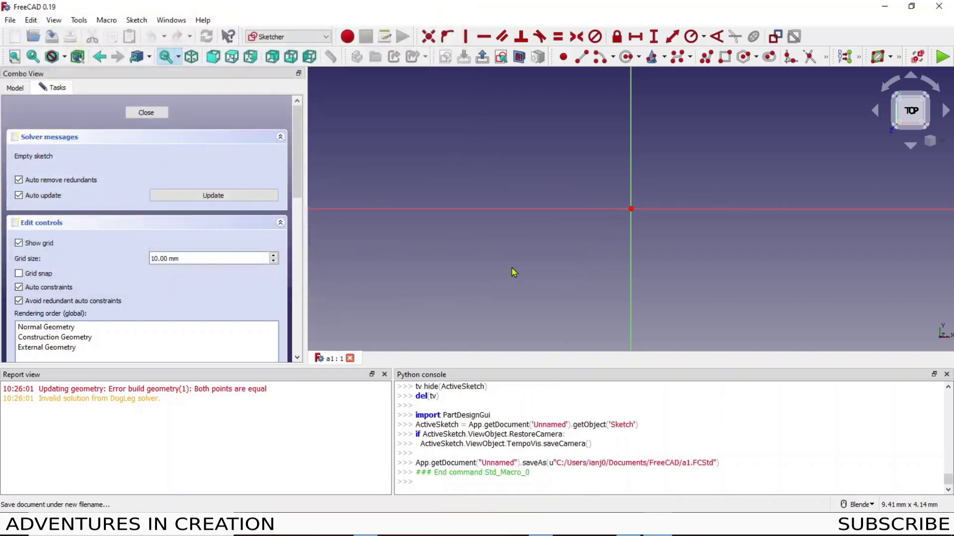
Sketch an upright rectangle about 10 by 15 mm that encloses the origin
mouse_move(678, 151)
shift+middle_down()
mouse_move(692, 149)
mouse_move(621, 154)
shift+middle_up()
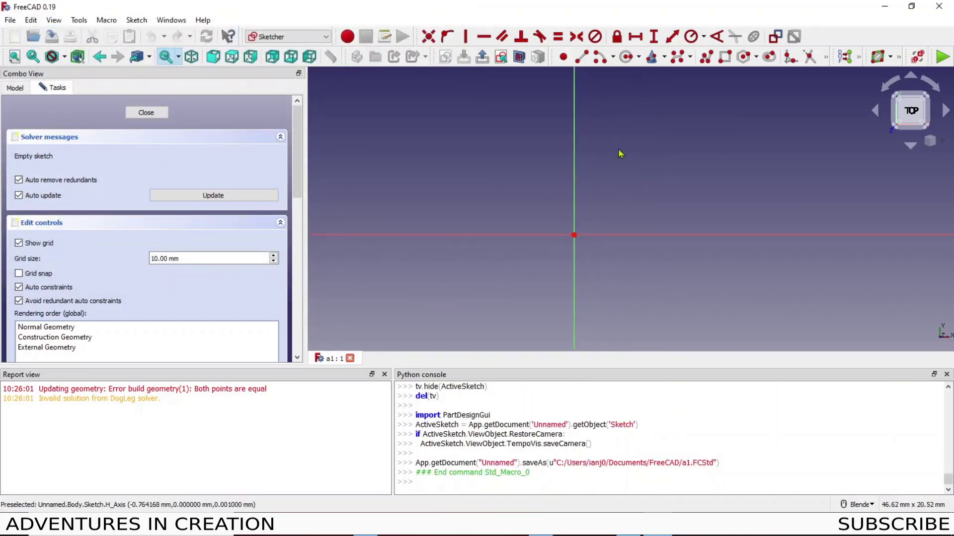
click(725, 56)
click(506, 293)
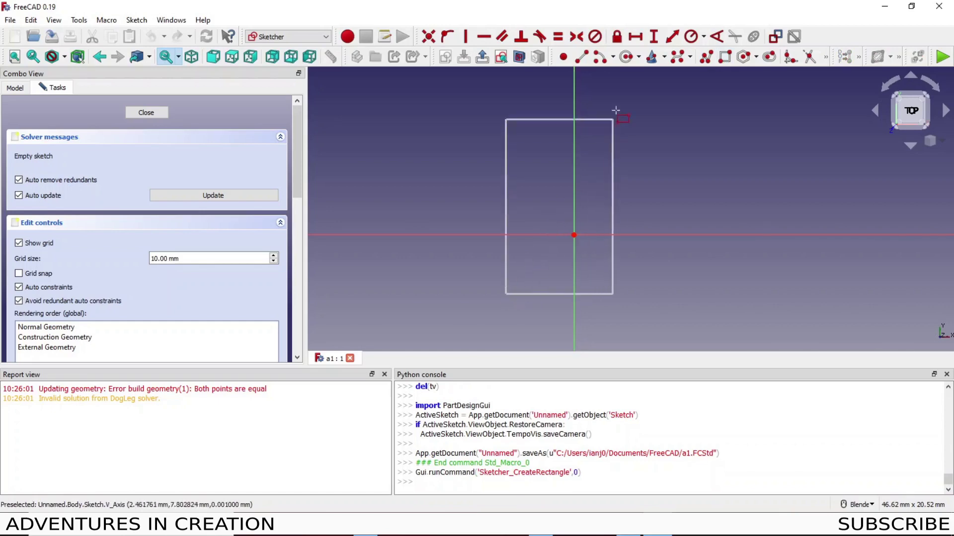
click(642, 92)
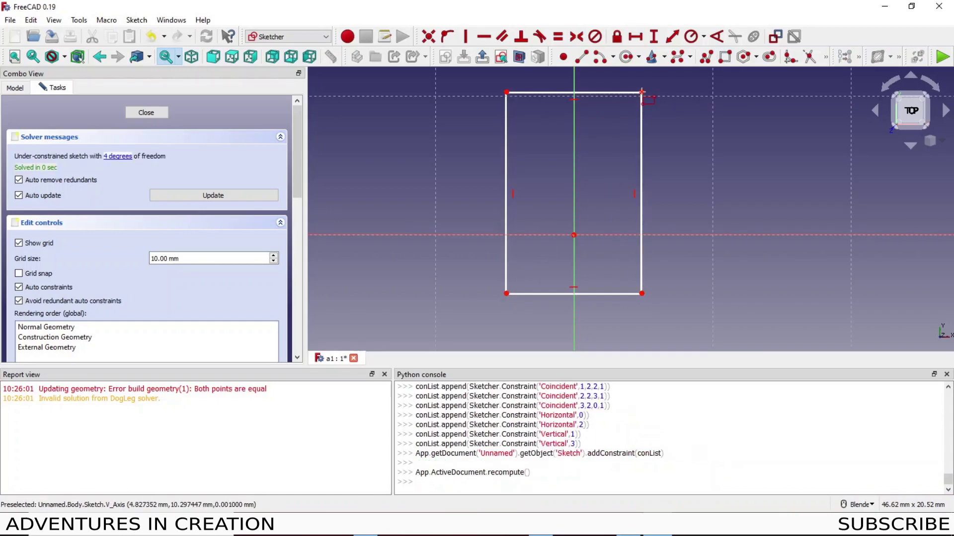
Make the rectangle's two lower corners symmetric about the vertical axis
click(507, 294)
click(641, 294)
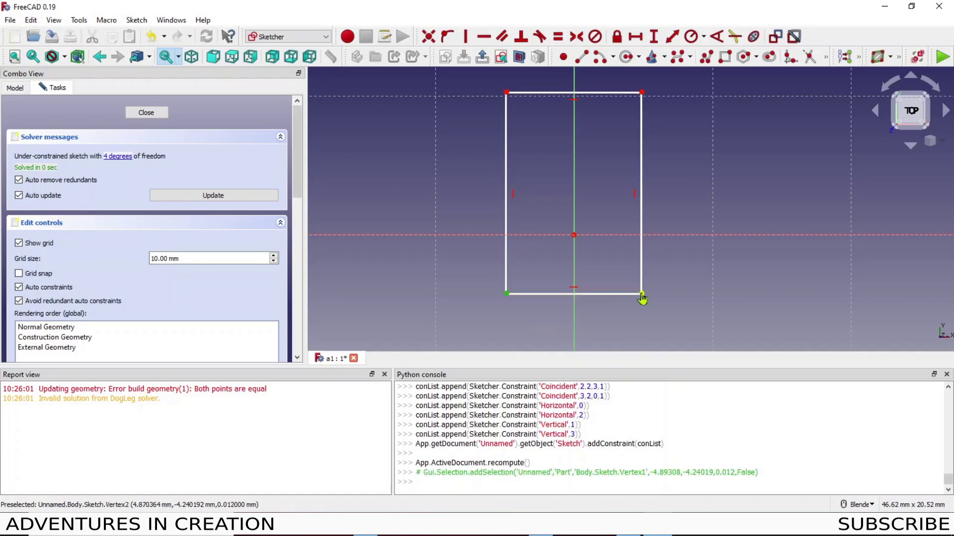
click(575, 196)
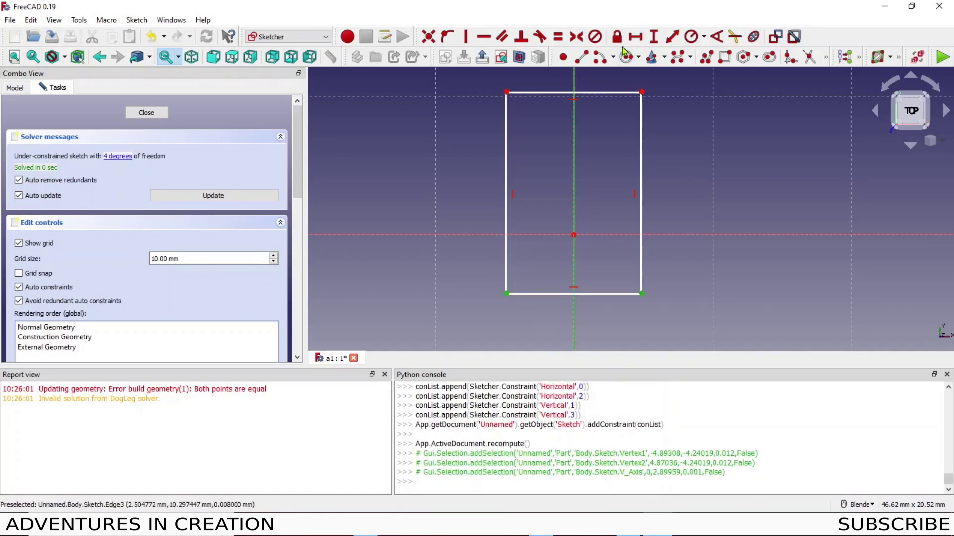
click(576, 37)
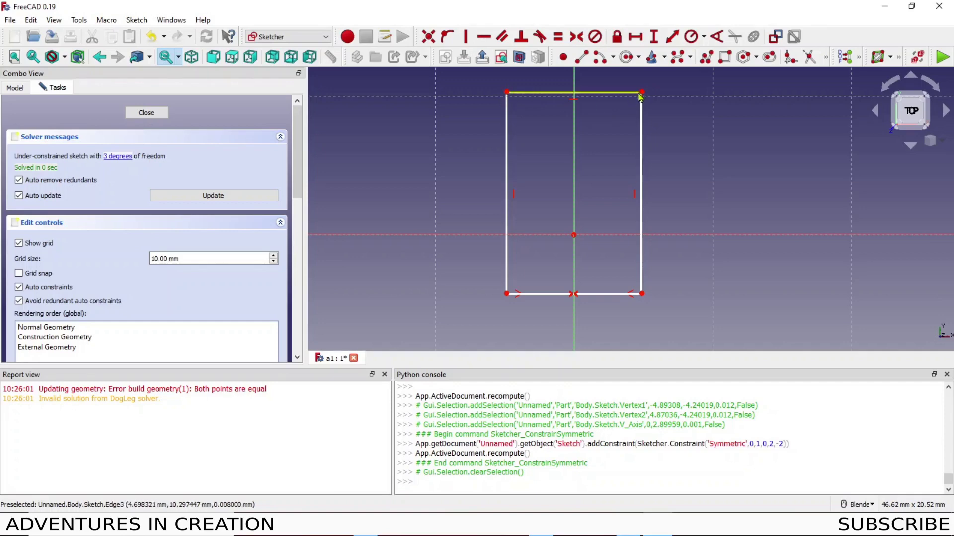
Make the rectangle's two left corners symmetric about the horizontal axis
click(507, 293)
click(507, 93)
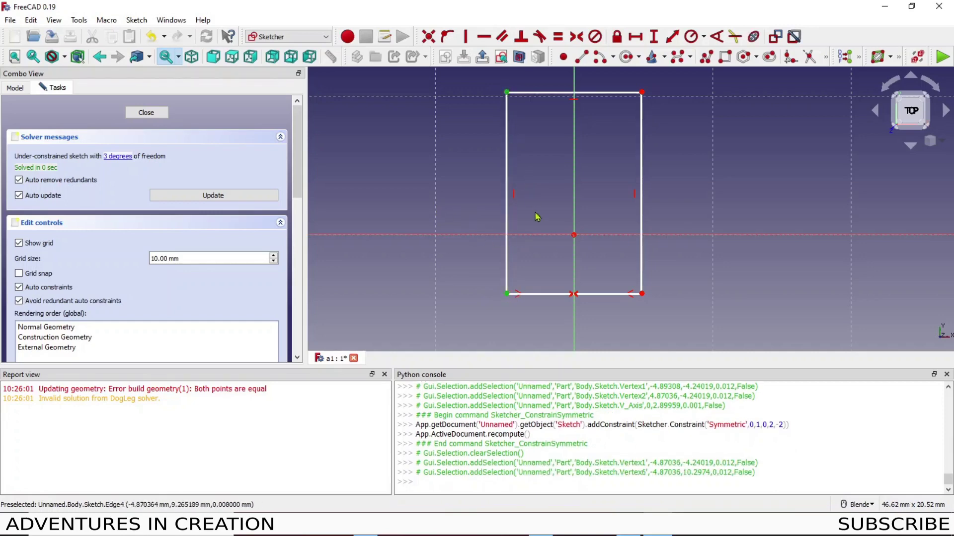
click(537, 235)
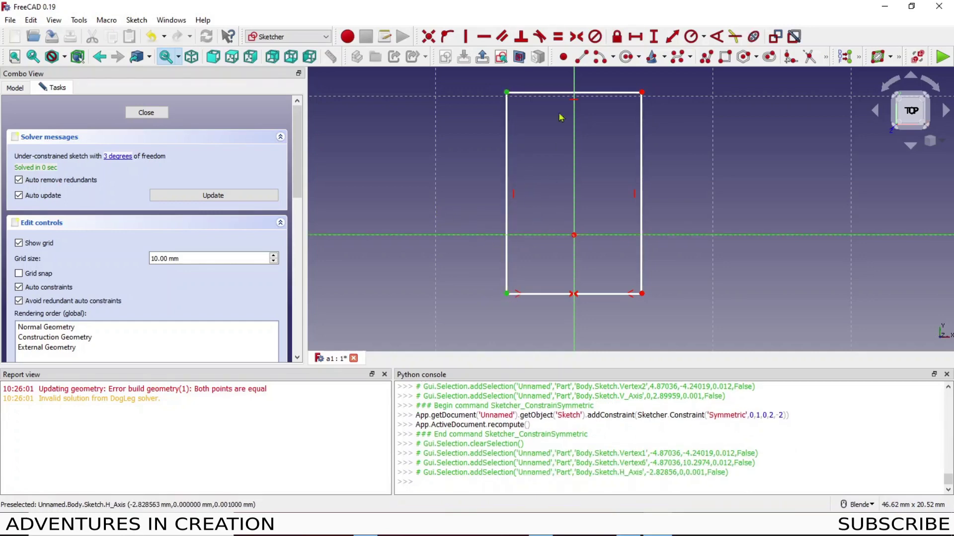
click(576, 36)
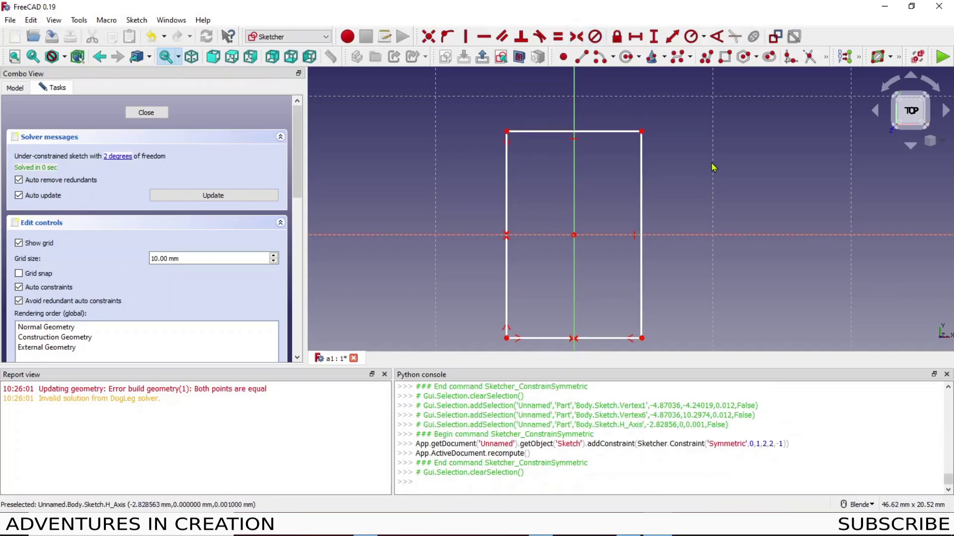
Add a vertical distance constraint to the rectangle's right edge, accepting the proposed length
click(654, 37)
click(641, 191)
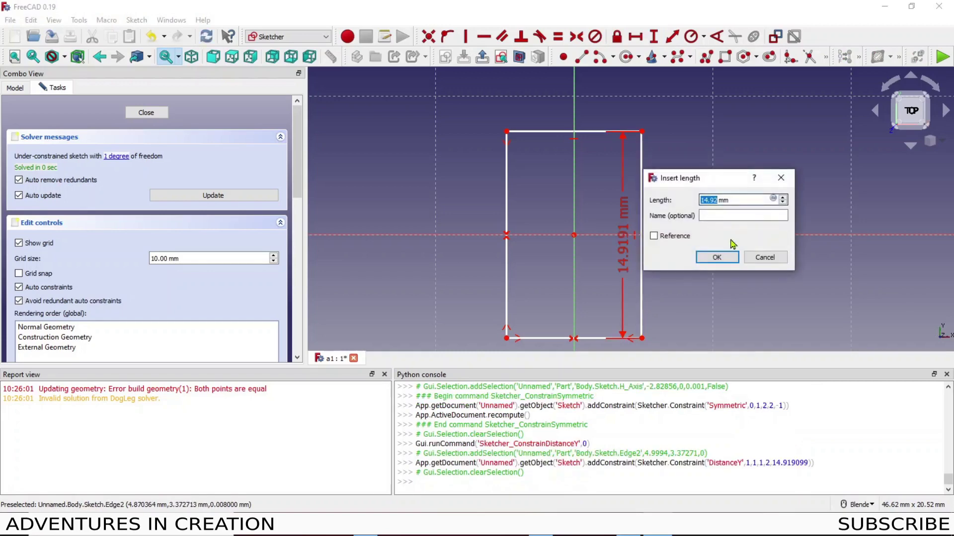
click(717, 258)
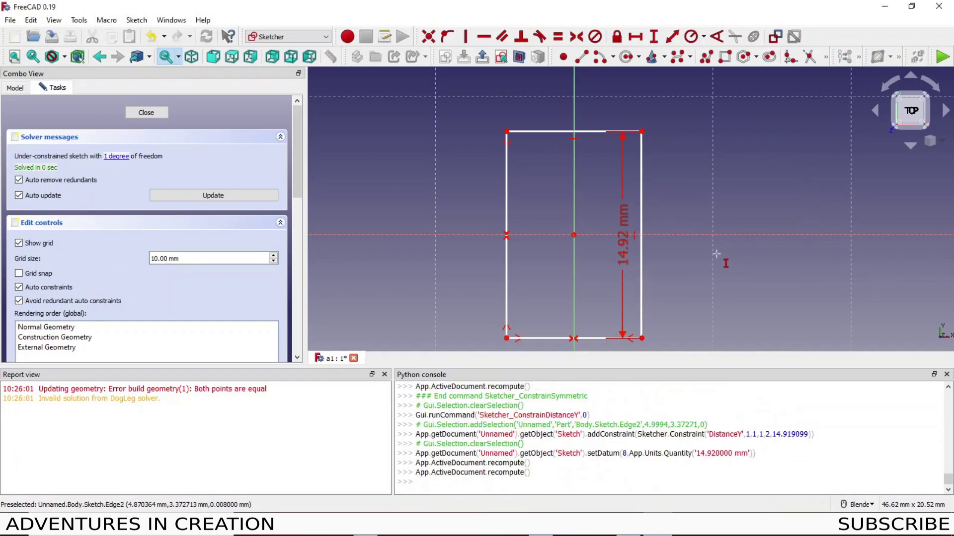
Add a horizontal distance constraint to the rectangle's top edge with the proposed length, and close the sketch
click(636, 36)
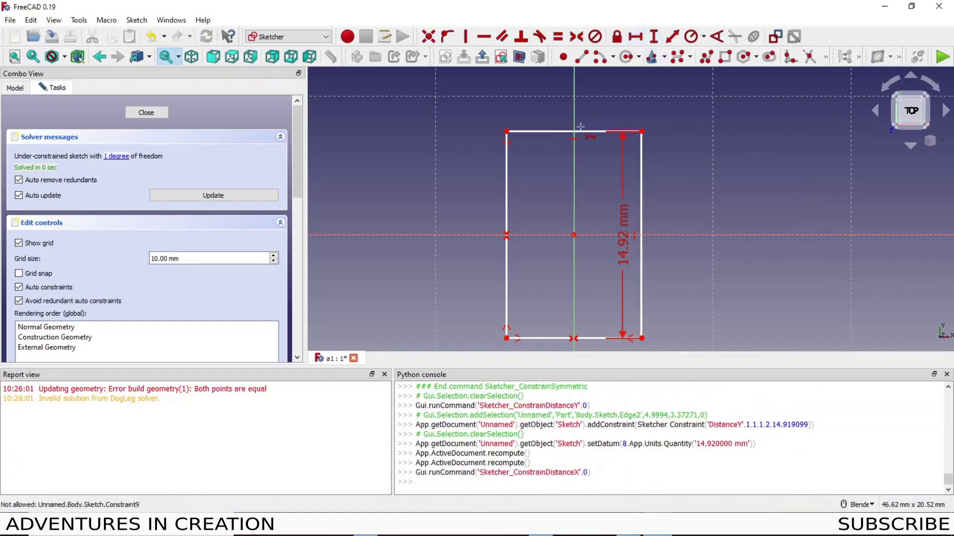
click(580, 131)
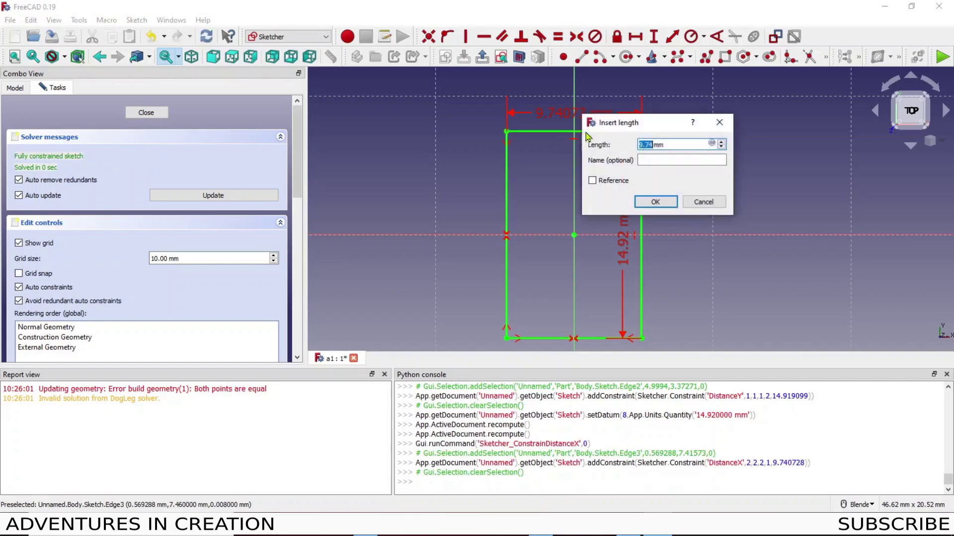
click(655, 202)
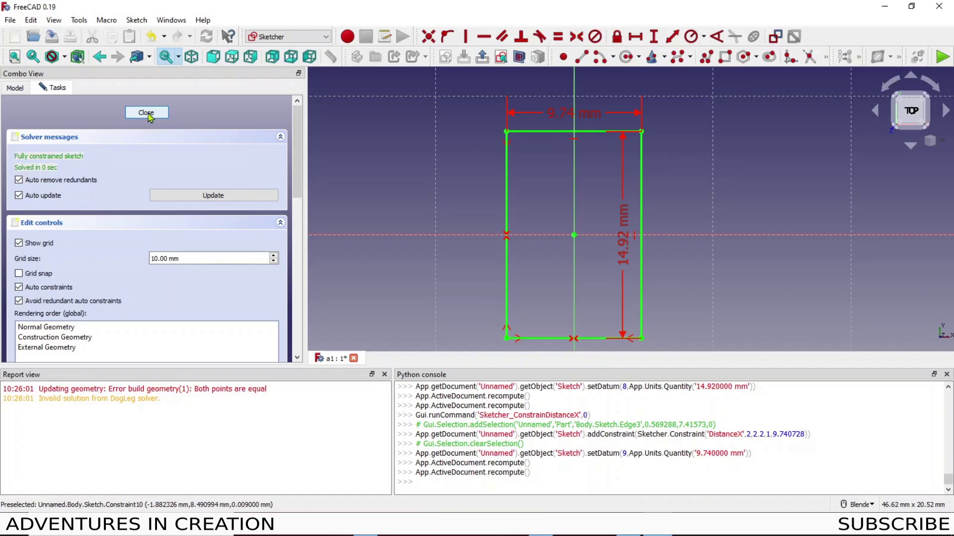
click(146, 113)
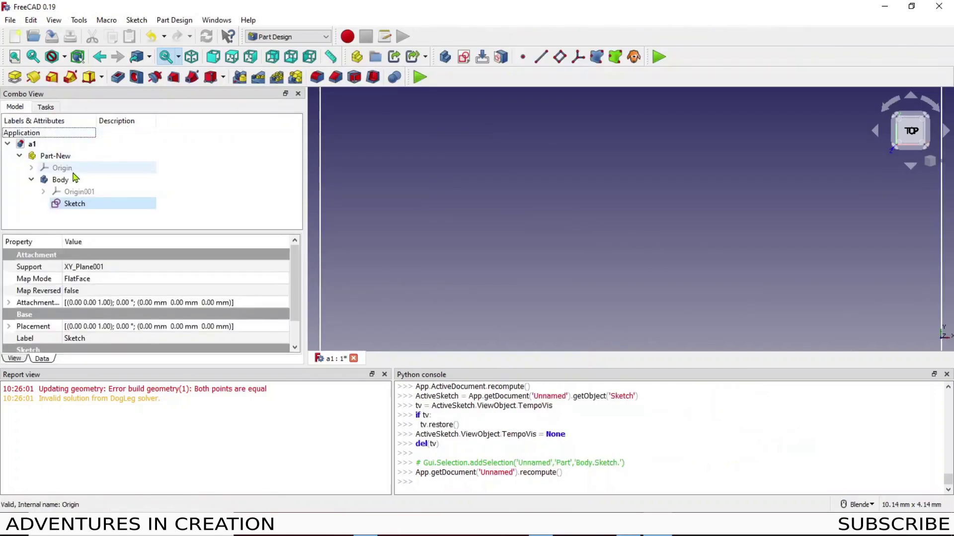
Pad the rectangle sketch to a length of 3 mm
click(51, 105)
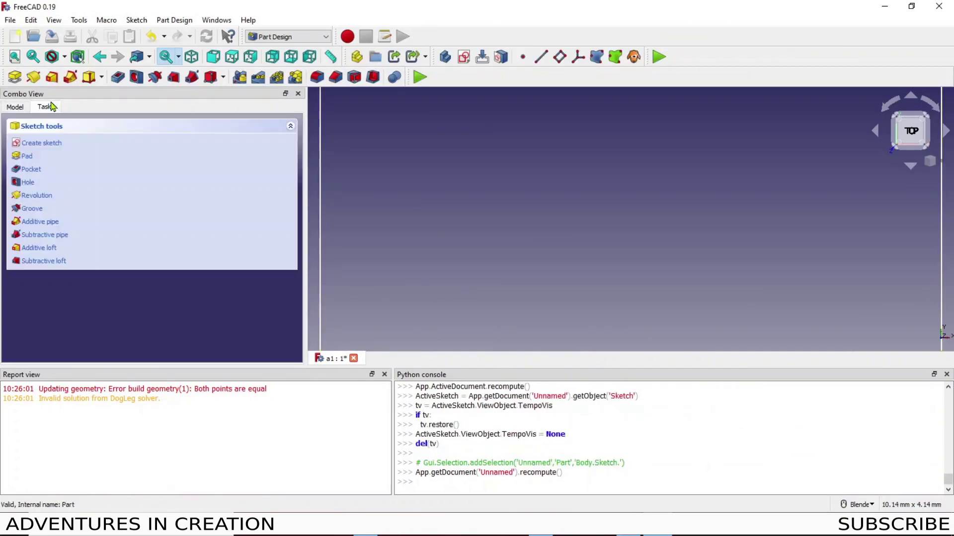
click(37, 158)
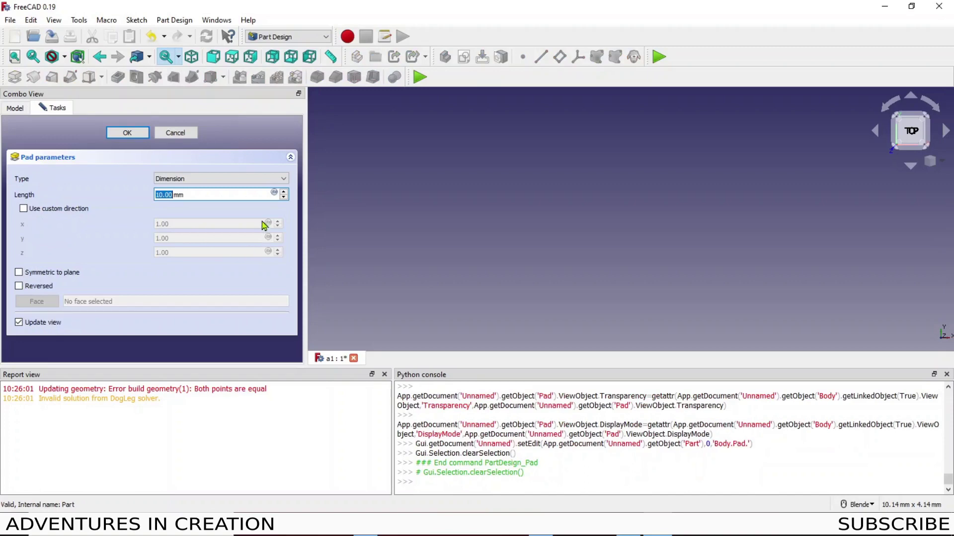
text(3)
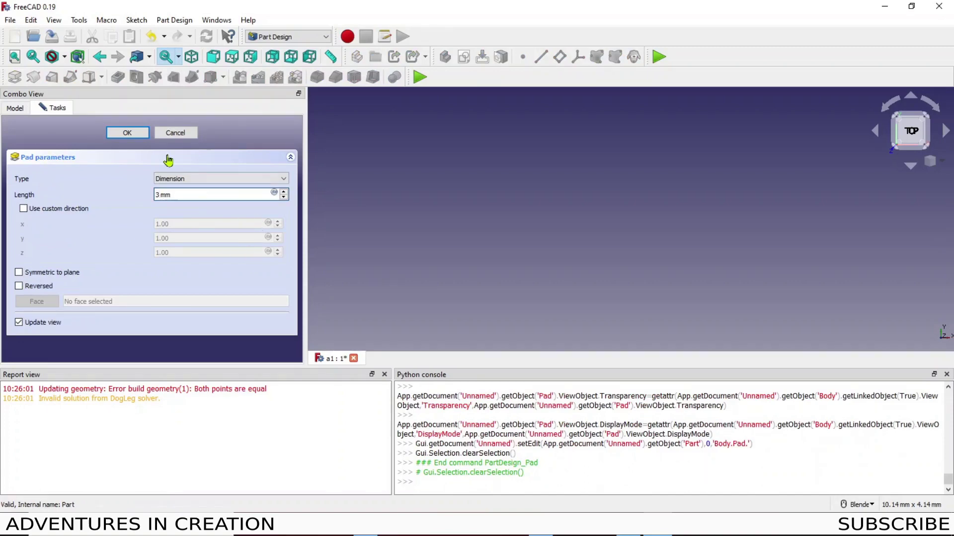
click(127, 132)
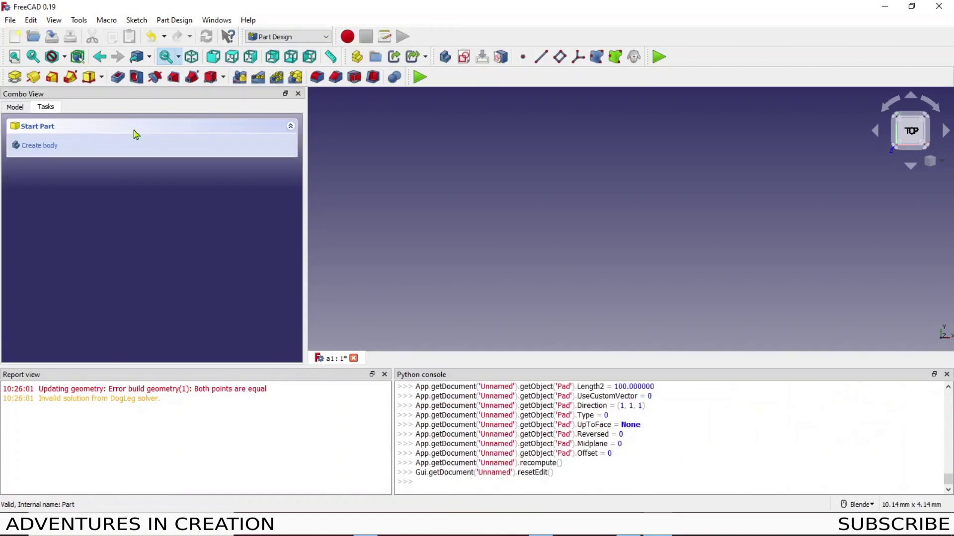
Fit the padded block in view and examine its shape from an angle
click(14, 107)
click(78, 204)
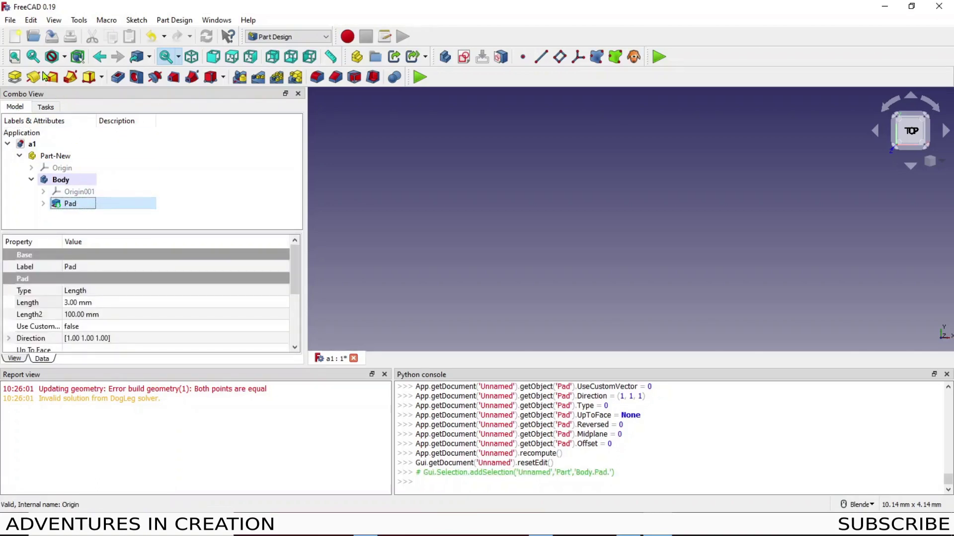
click(15, 57)
middle_drag(404, 185, 478, 213)
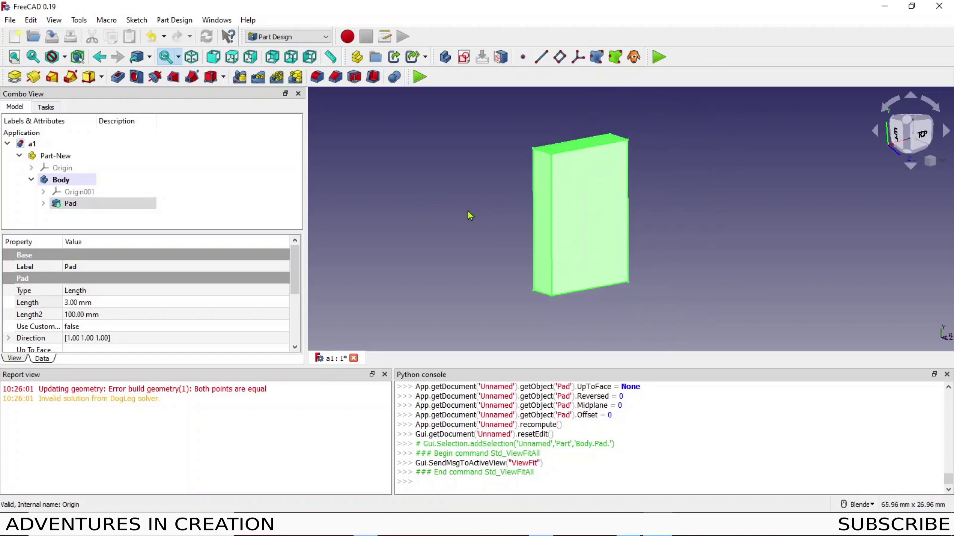
scroll(721, 298, down, 2)
shift+middle_drag(785, 308, 701, 310)
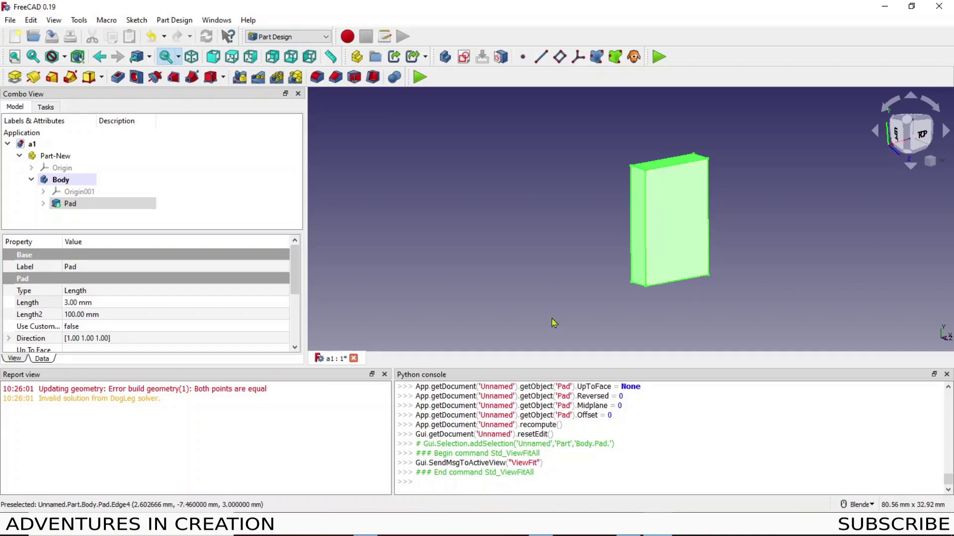
click(547, 133)
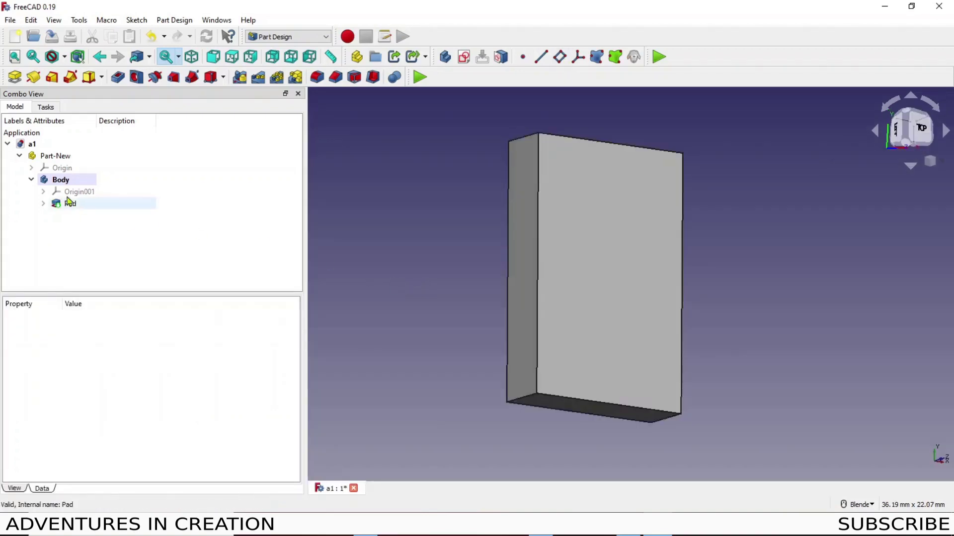
Show the origin planes and axes of the body
click(77, 192)
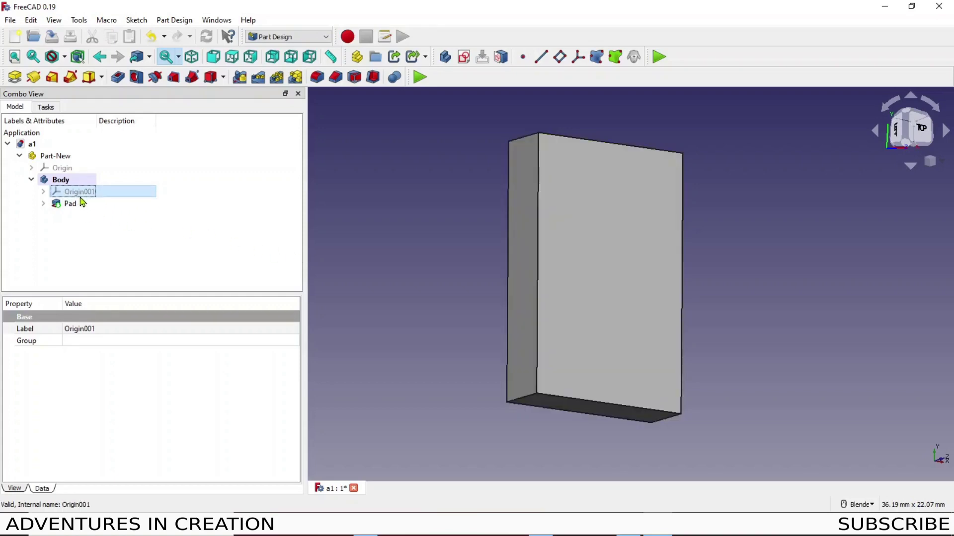
key(space)
click(372, 214)
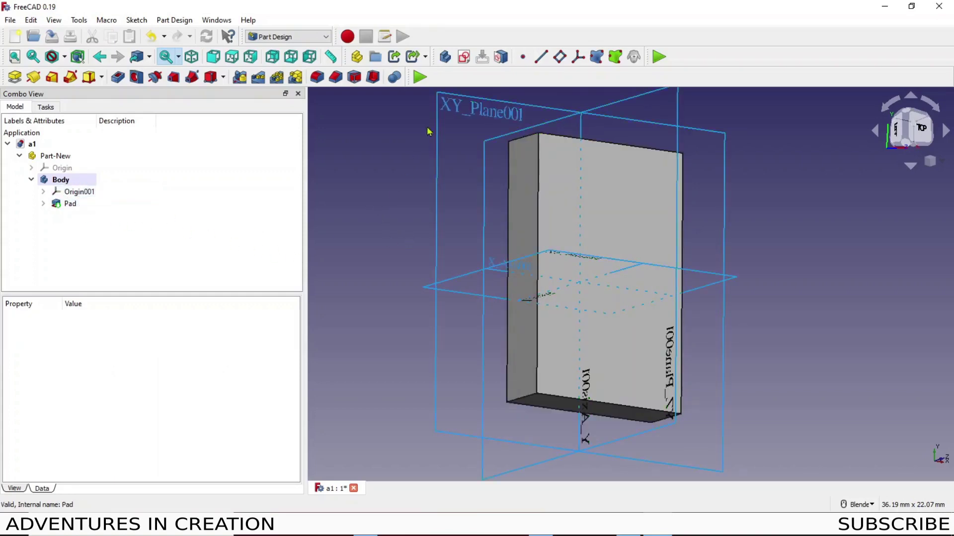
Create a datum plane attached to the body's XY plane with a 3 mm offset in the z-direction
click(439, 106)
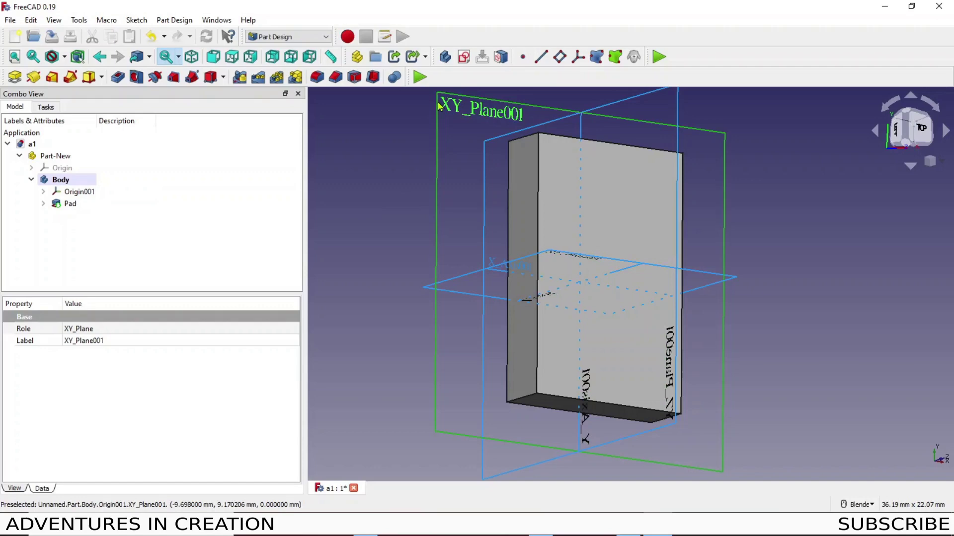
click(559, 57)
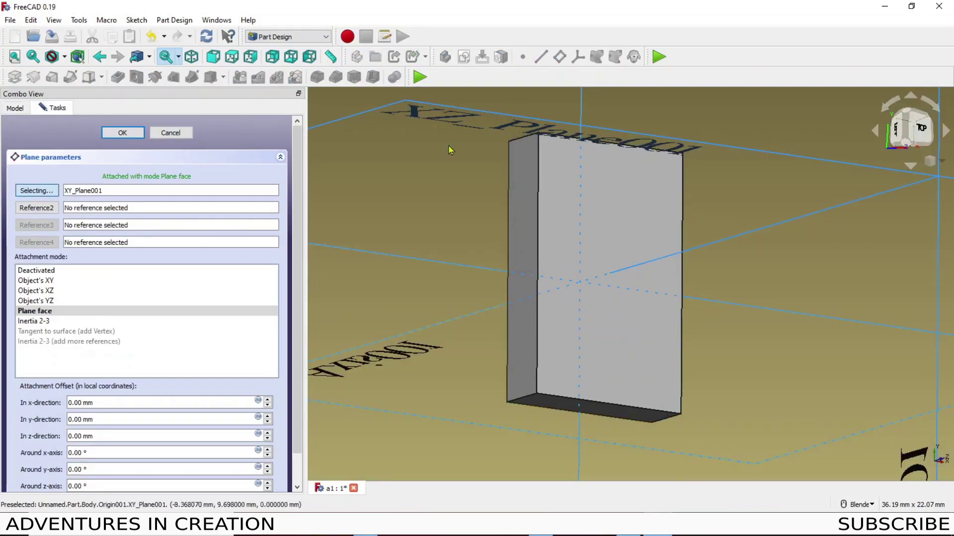
scroll(396, 292, down, 5)
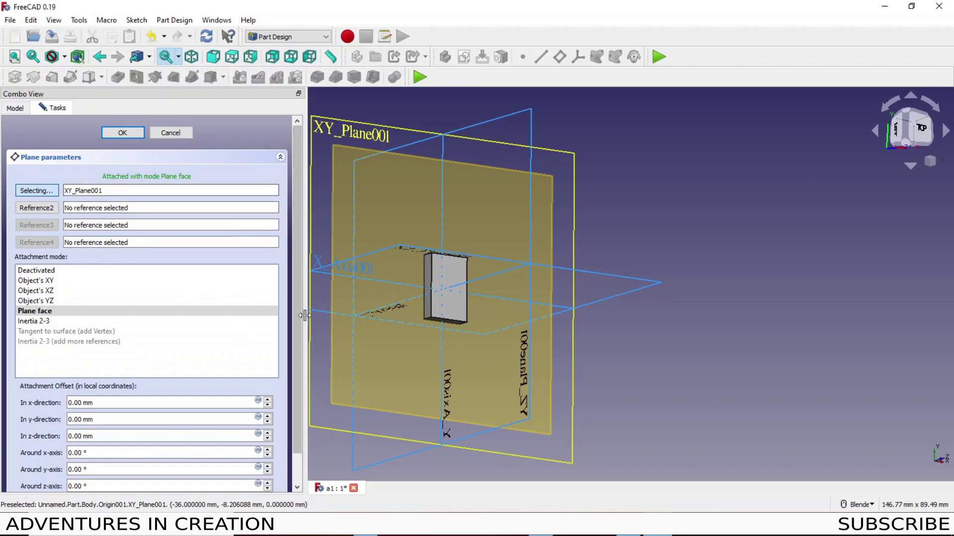
scroll(301, 365, down, 1)
scroll(302, 365, down, 1)
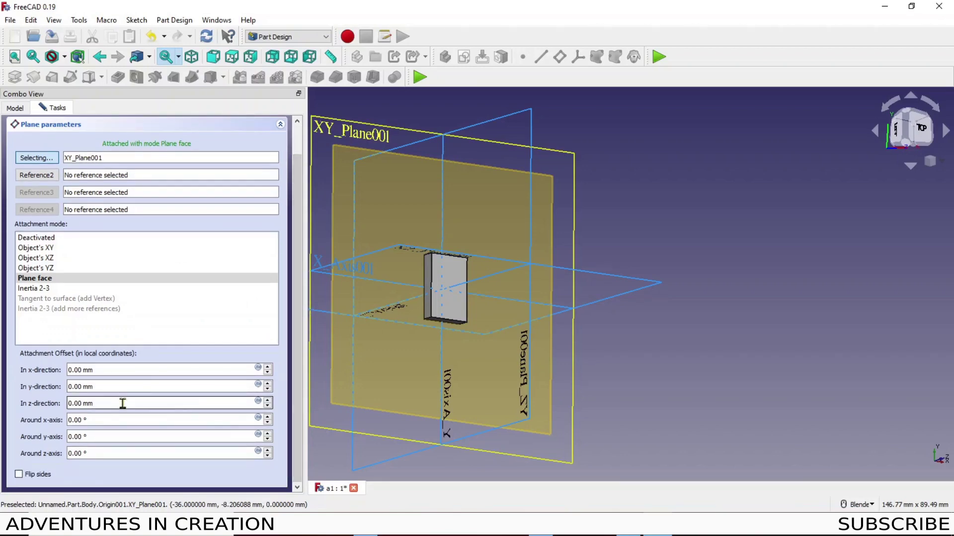
click(268, 400)
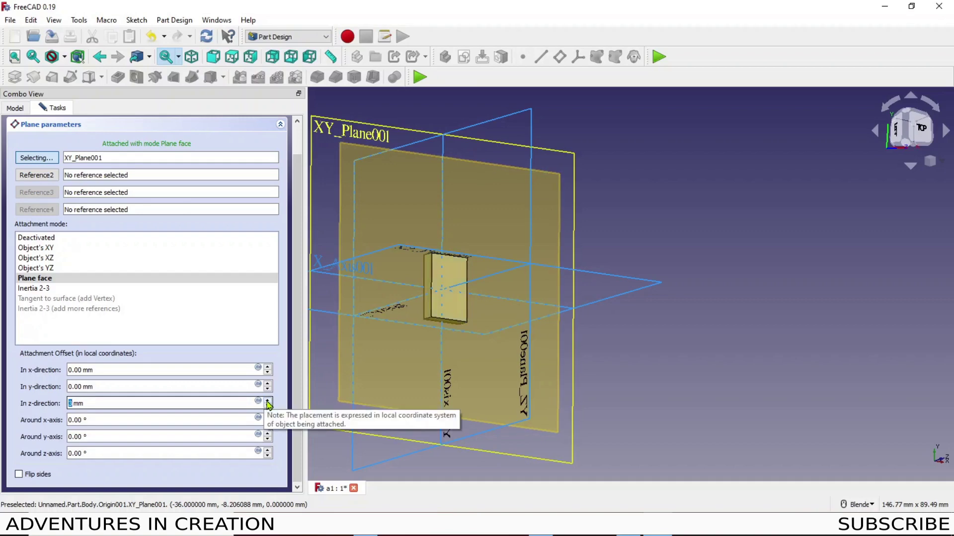
middle_drag(724, 326, 817, 299)
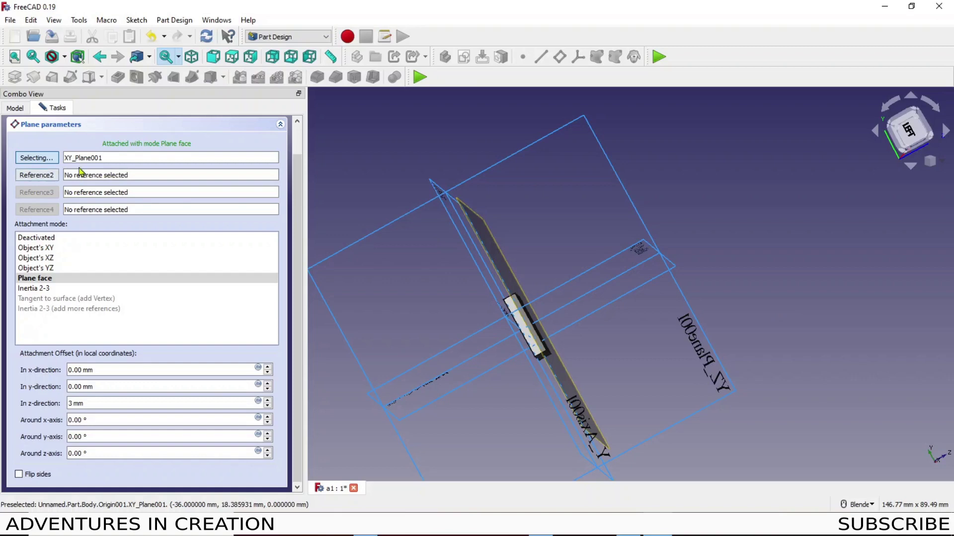
scroll(303, 263, up, 2)
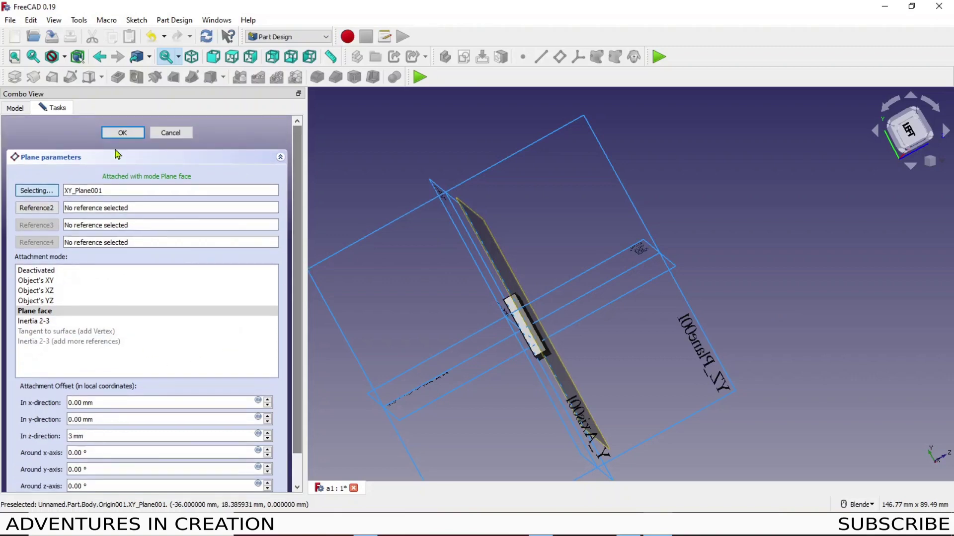
click(122, 132)
Hide the body's origin and examine the datum plane's position against the padded block
click(80, 192)
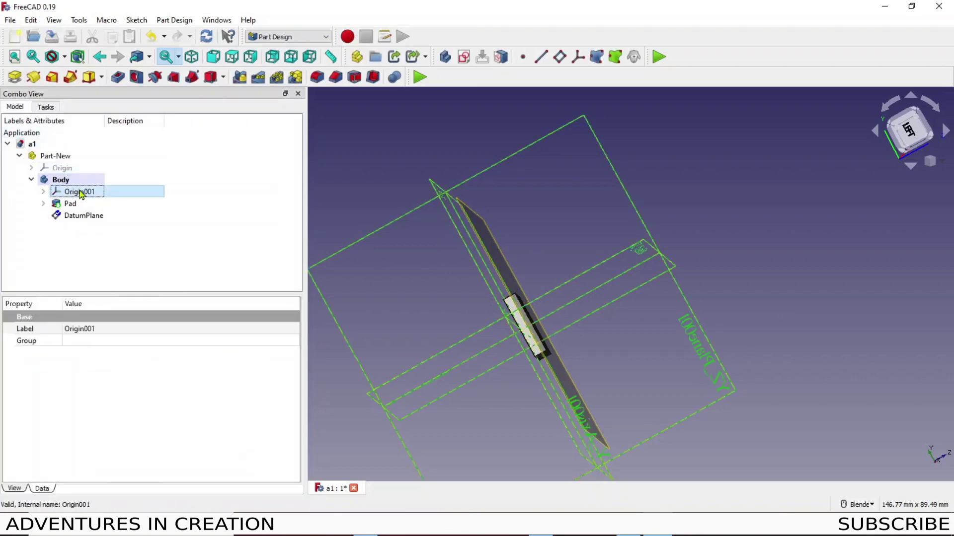
key(space)
middle_drag(634, 302, 480, 310)
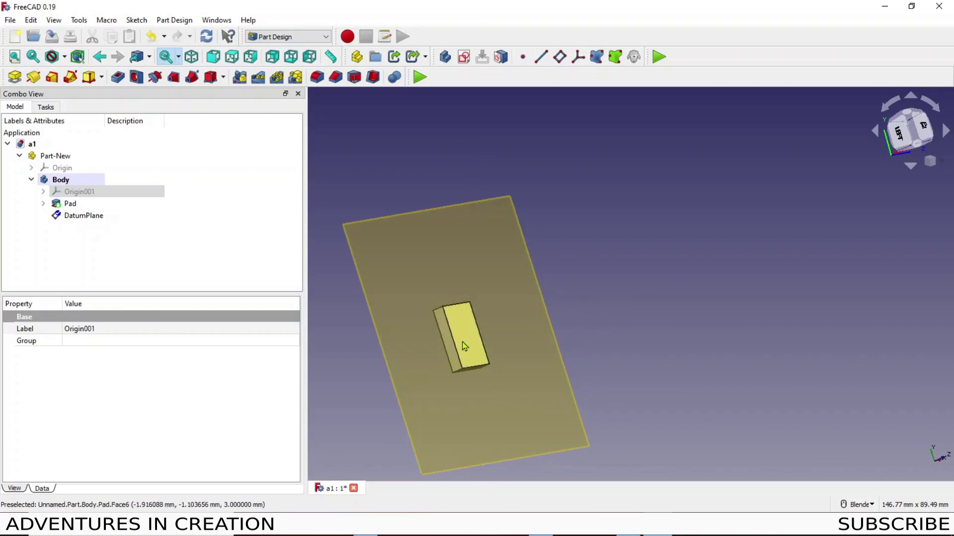
middle_drag(353, 397, 454, 337)
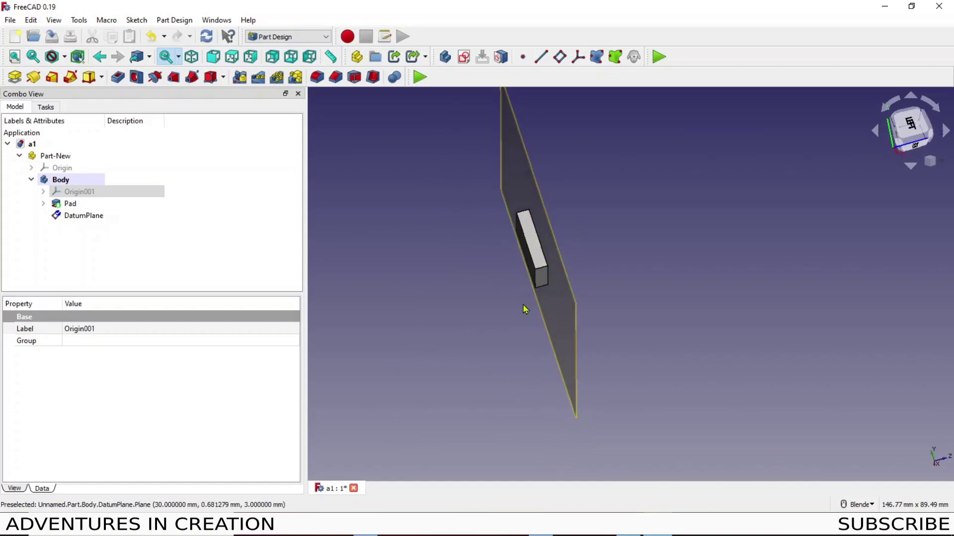
Create a new spreadsheet in the Spreadsheet workbench and tile its window beside the 3D view
click(325, 37)
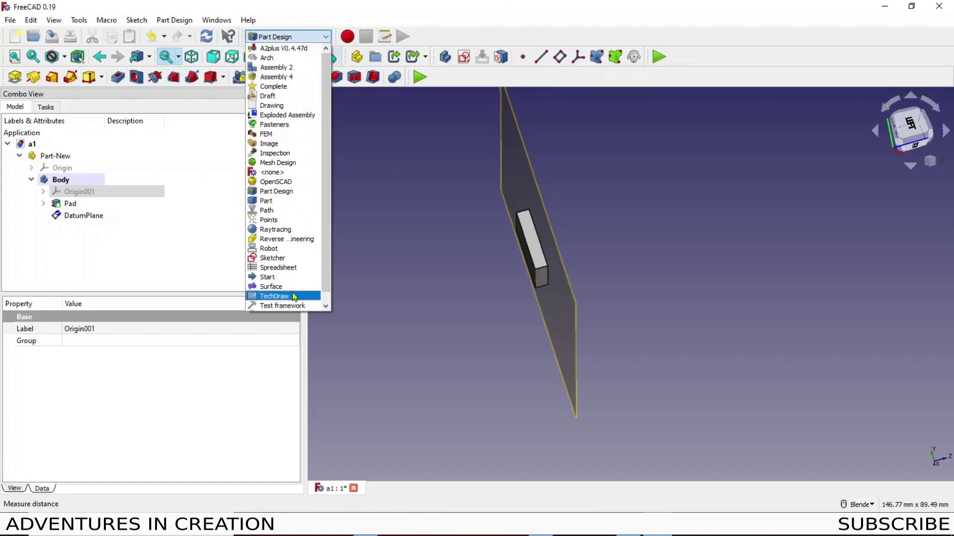
click(300, 269)
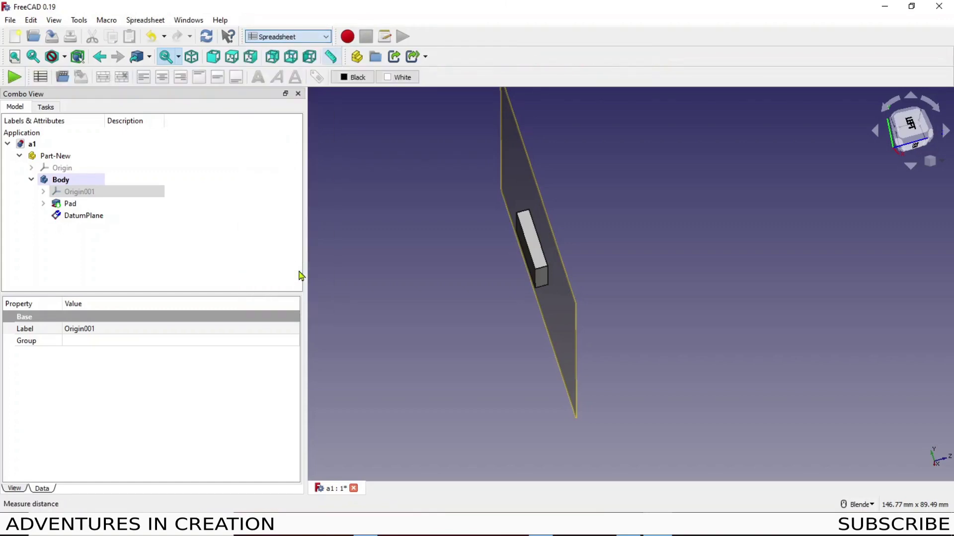
click(189, 21)
click(215, 64)
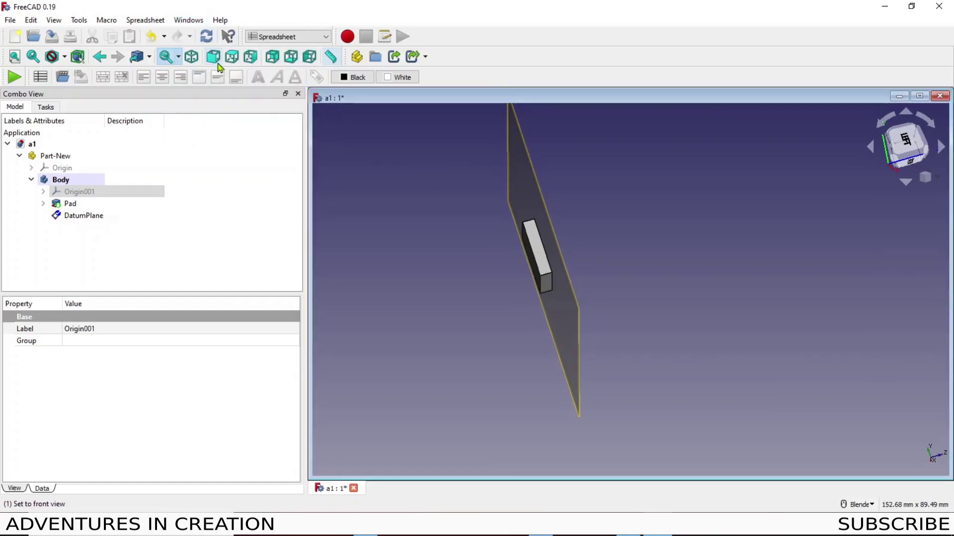
click(40, 77)
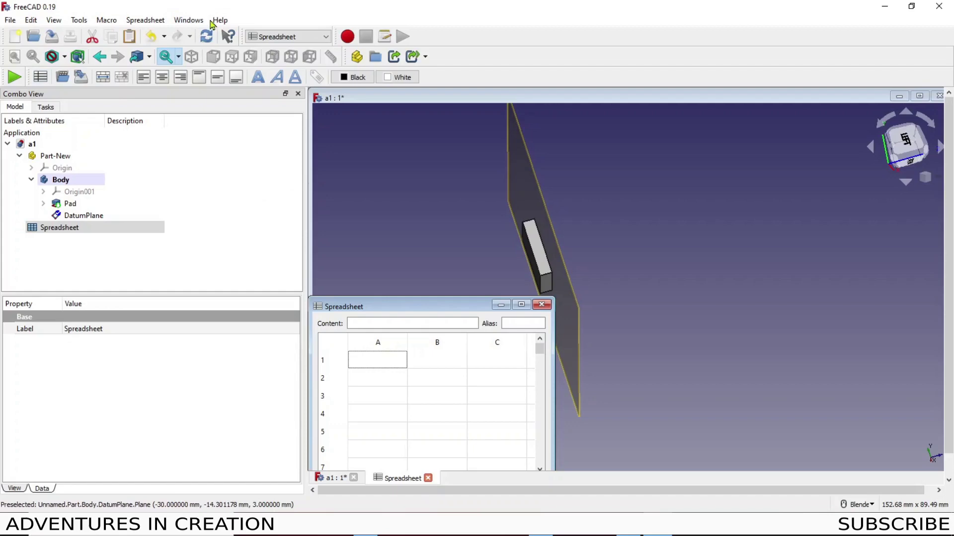
click(188, 20)
click(194, 64)
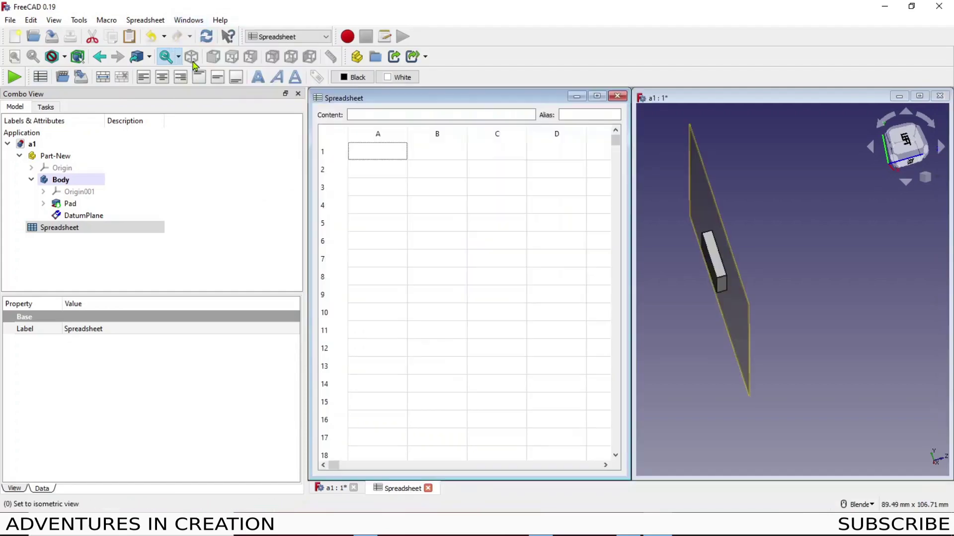
Enter the label Pad Thickness in cell A1 and the value 3 in cell B1
click(361, 152)
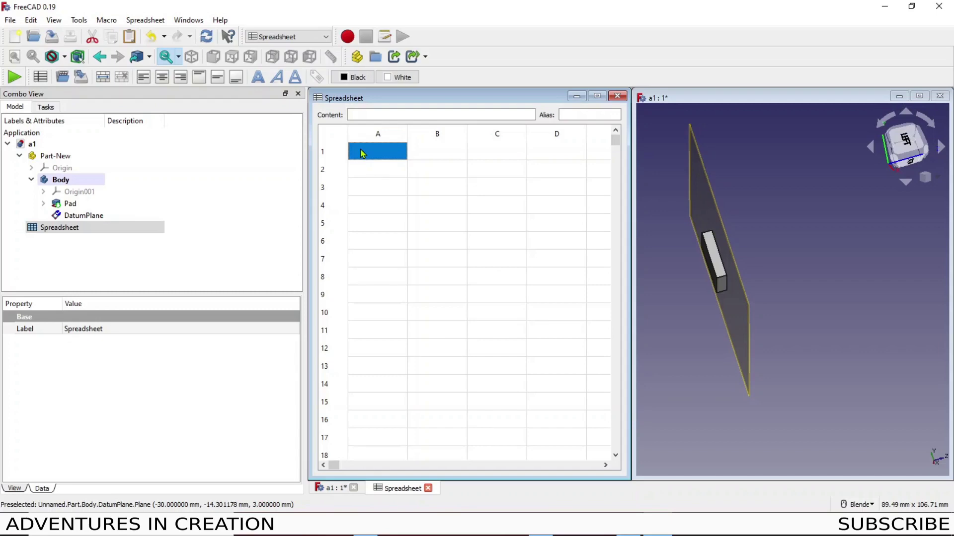
text(Pad)
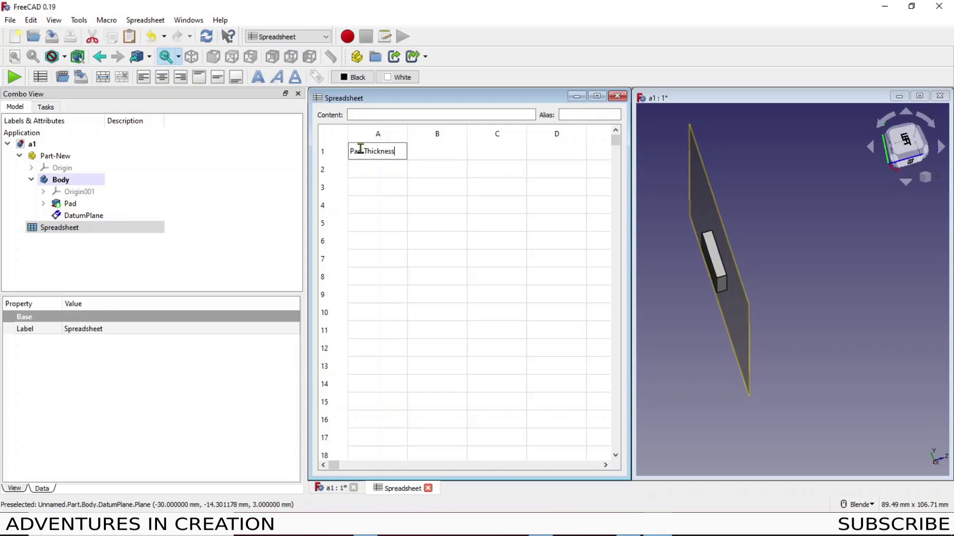
text(Thickness)
click(439, 160)
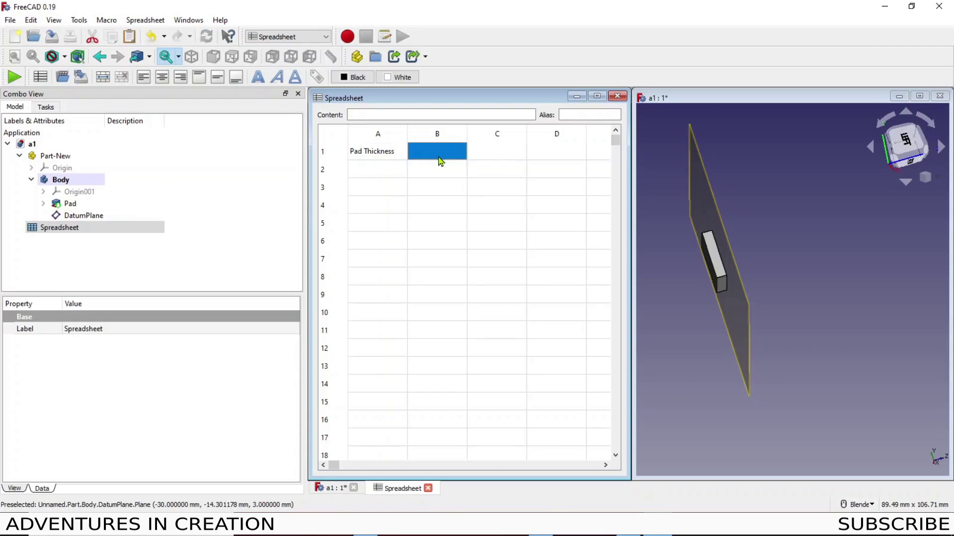
text(3)
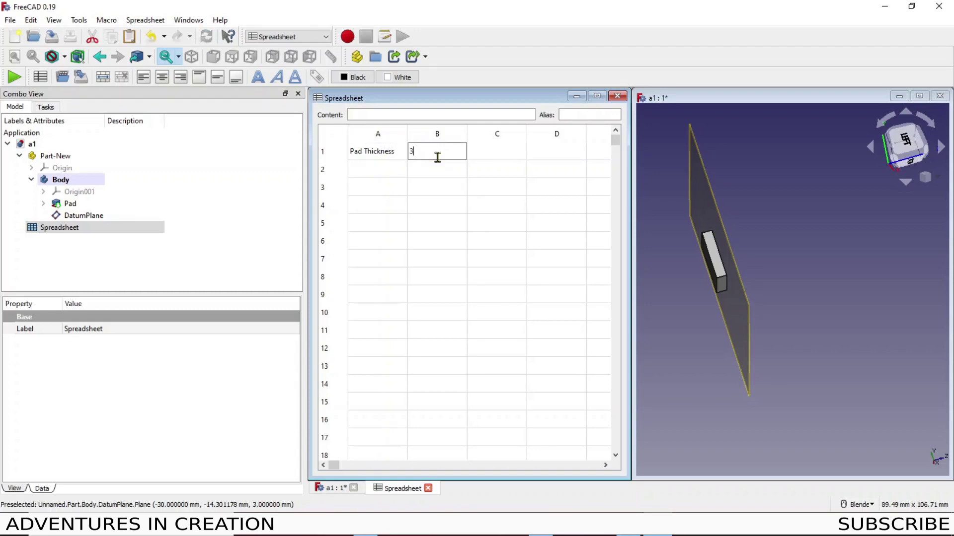
click(440, 194)
Assign the alias padT to cell B1 of the spreadsheet
click(451, 156)
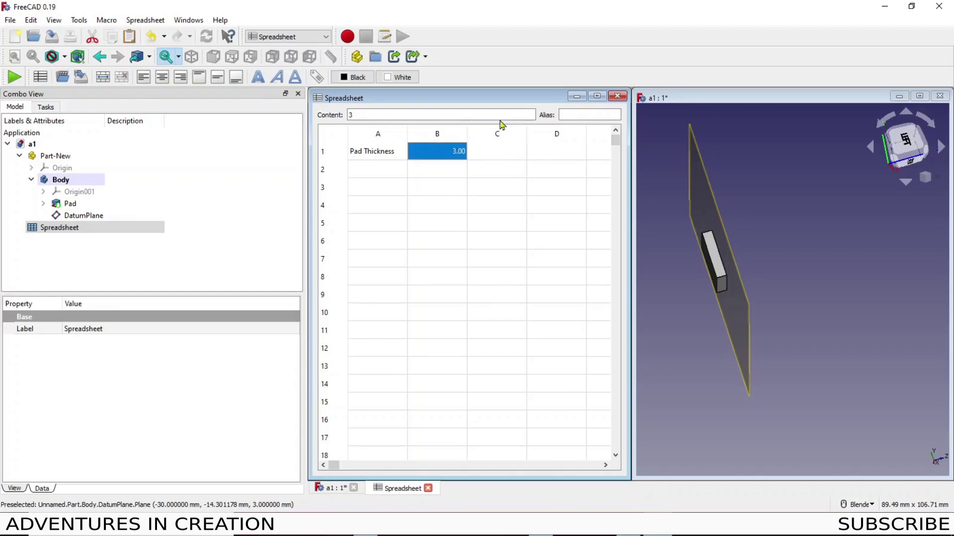
click(579, 113)
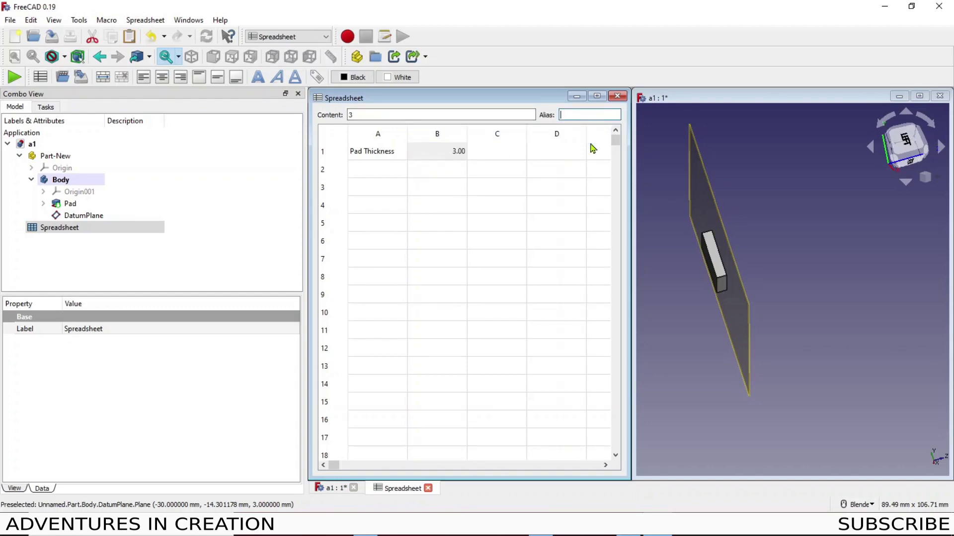
text(pa)
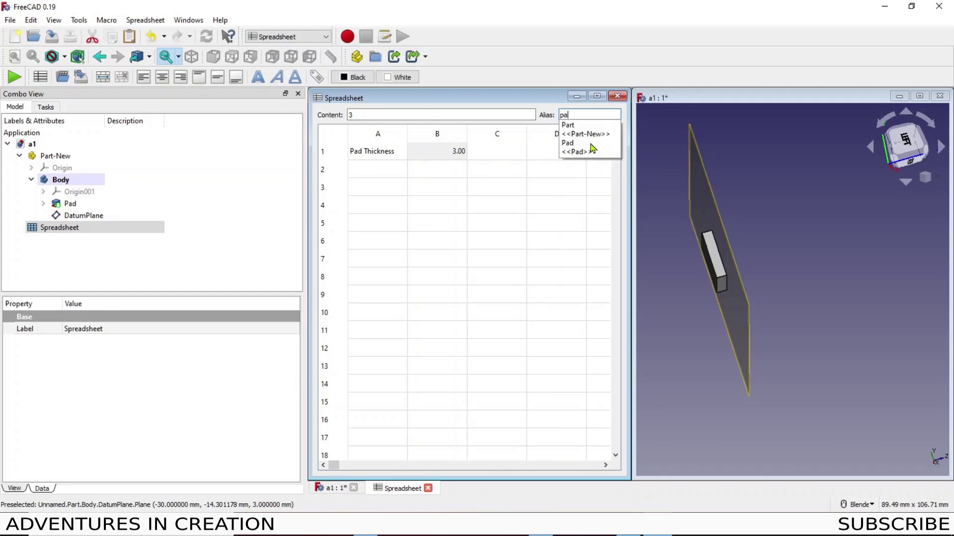
text(dT)
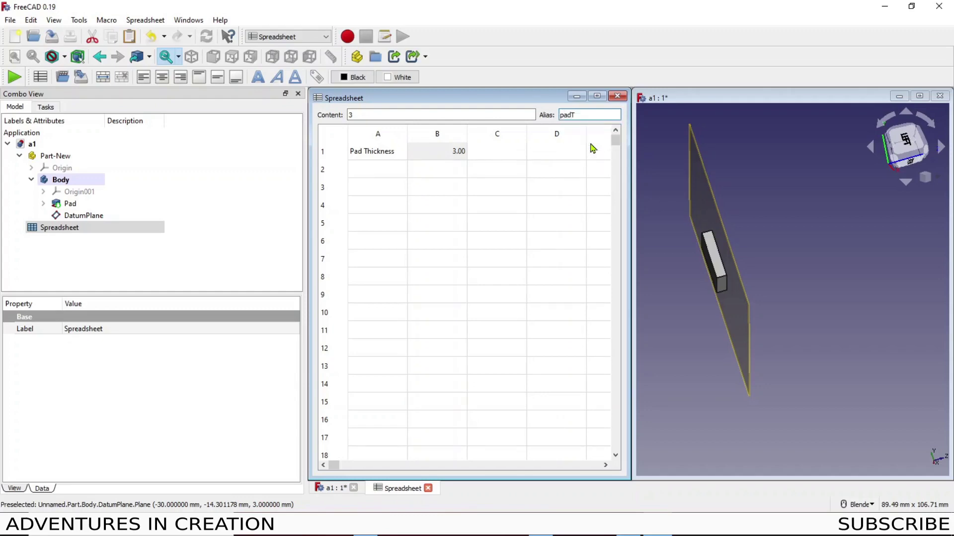
key(Return)
click(535, 186)
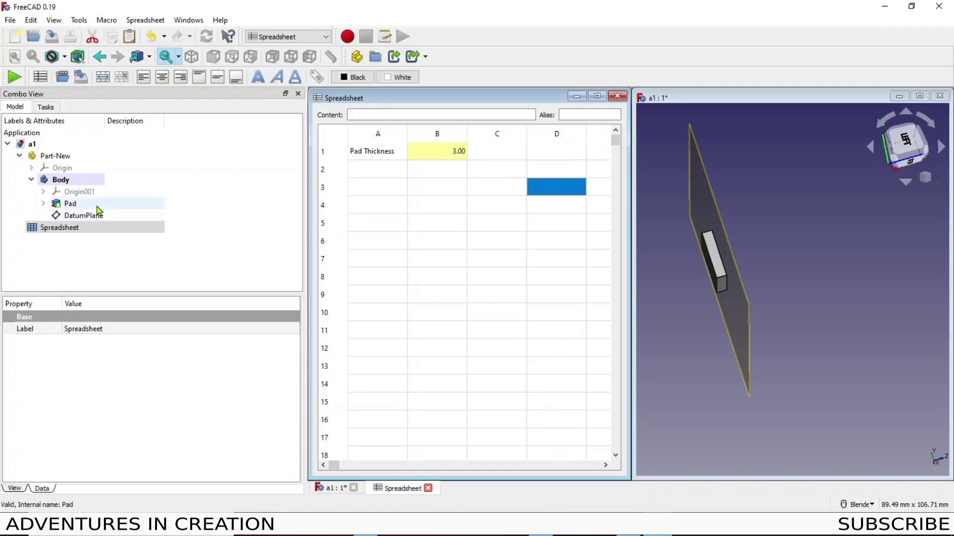
Link the pad's Length to the spreadsheet with the formula Spreadsheet.padT
click(72, 204)
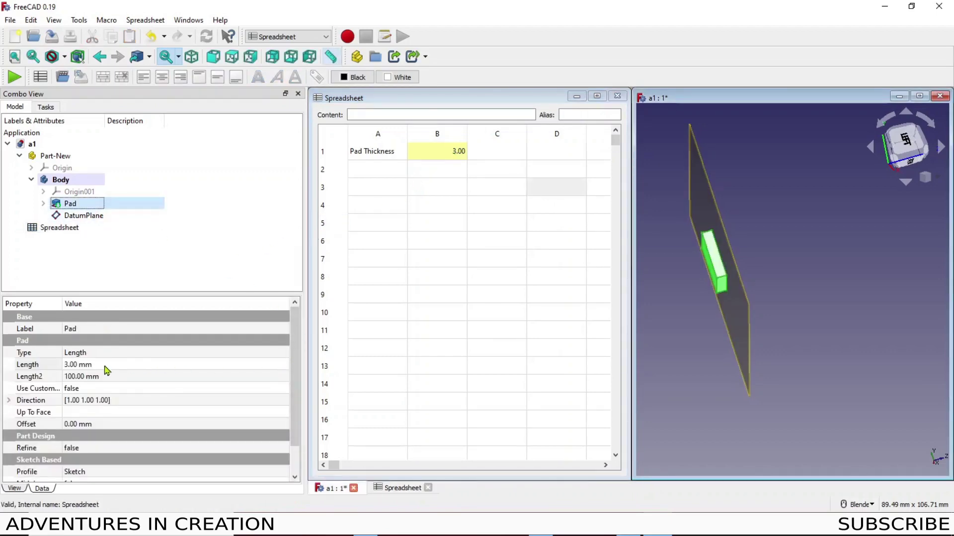
click(191, 365)
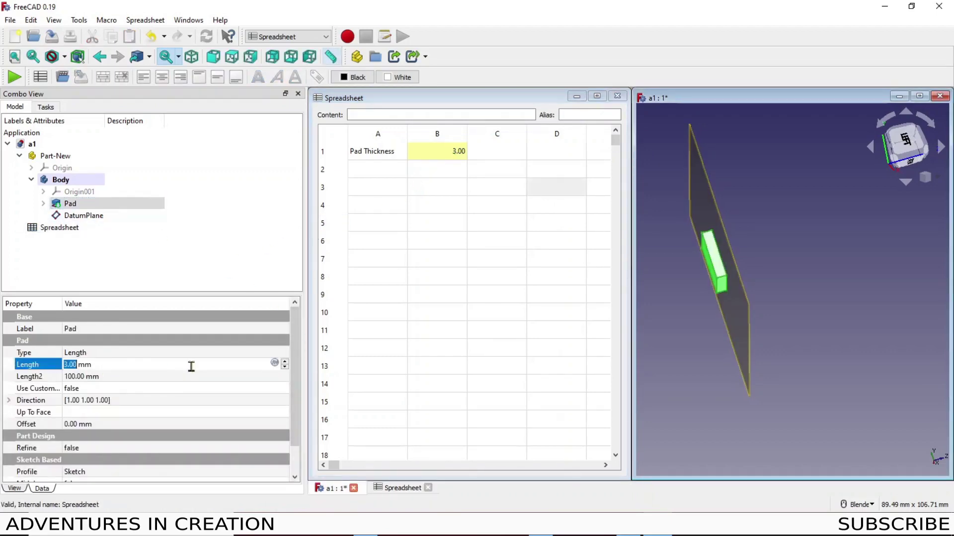
click(275, 365)
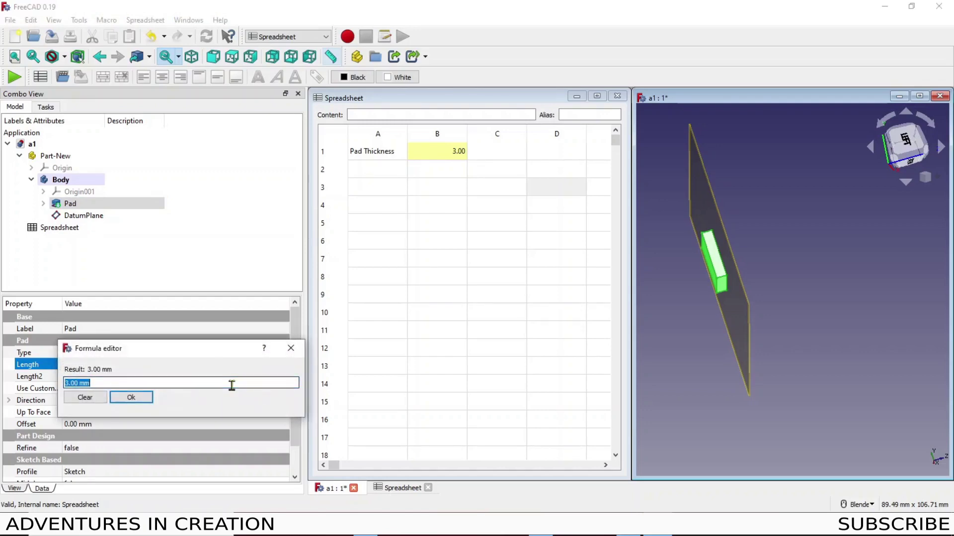
text(Sprea)
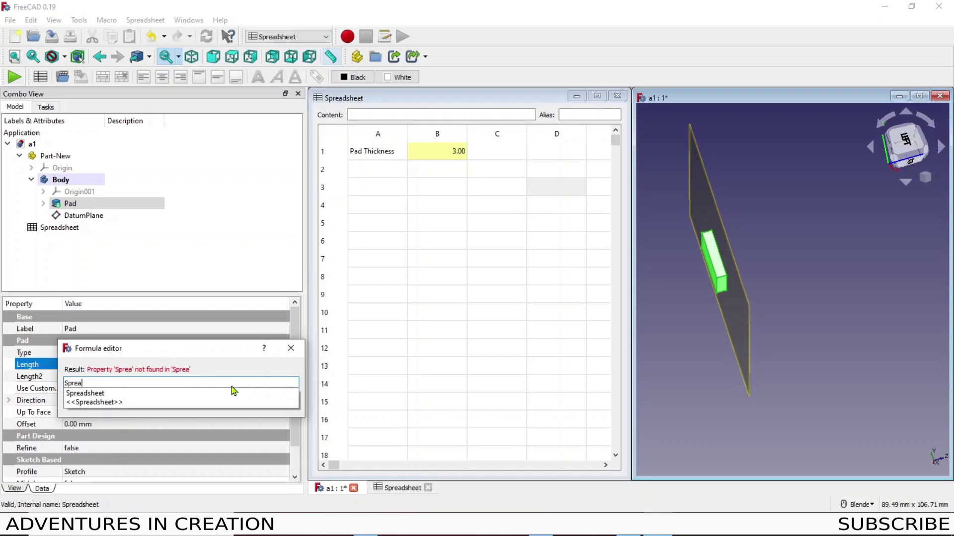
click(92, 394)
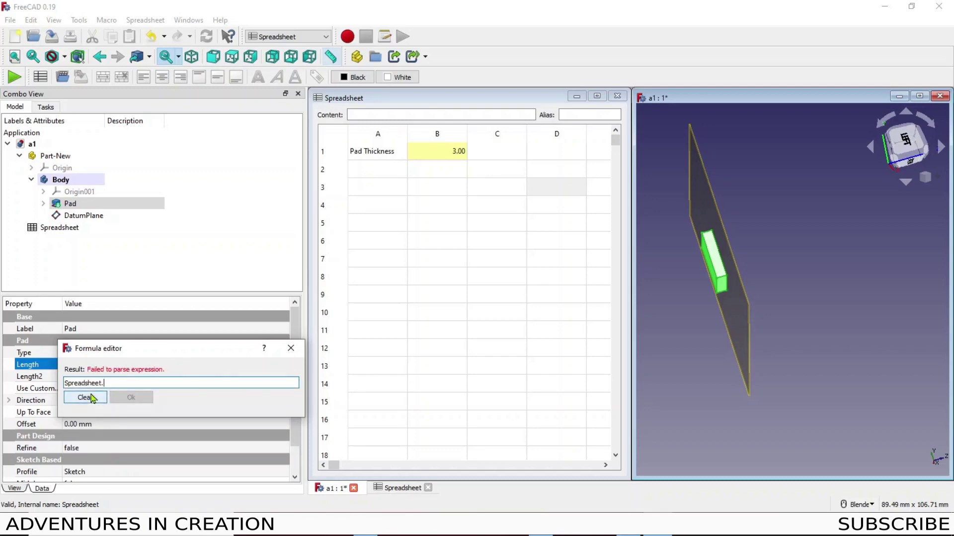
text(pad)
click(82, 393)
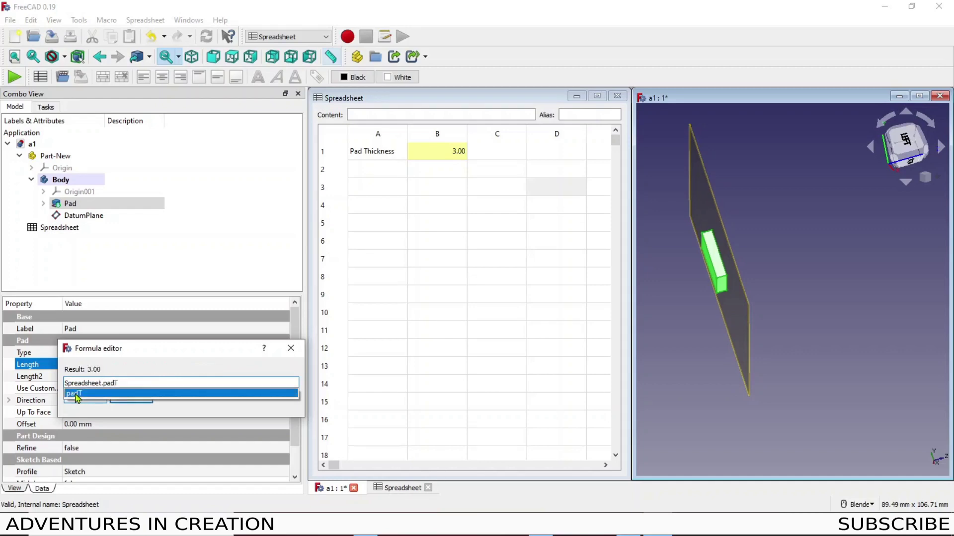
click(130, 400)
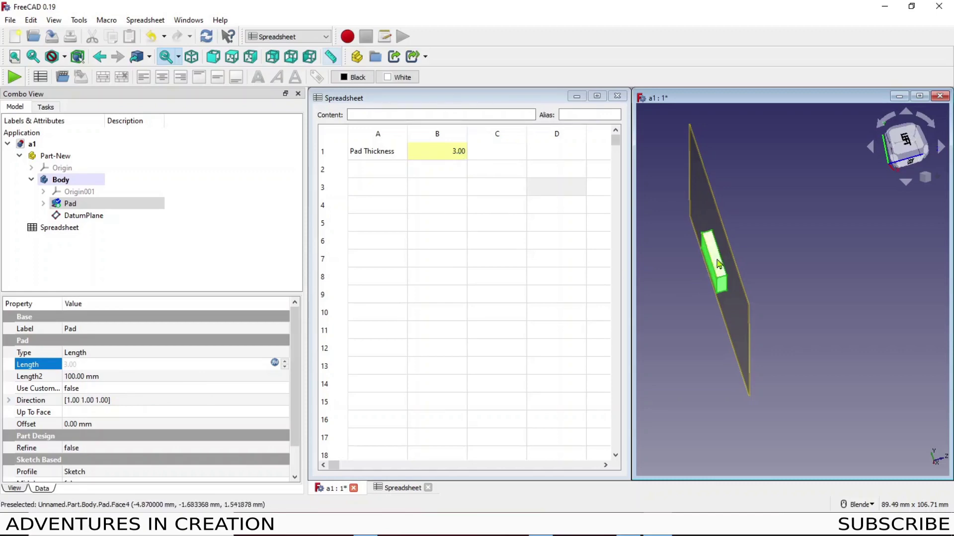
click(539, 329)
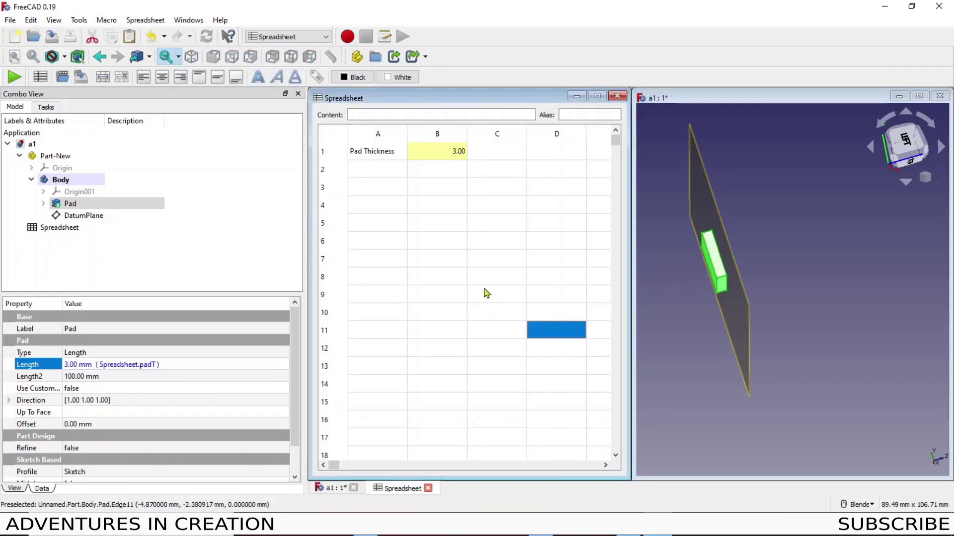
Link the datum plane's z-direction attachment offset to the spreadsheet with the formula Spreadsheet.padT
click(84, 216)
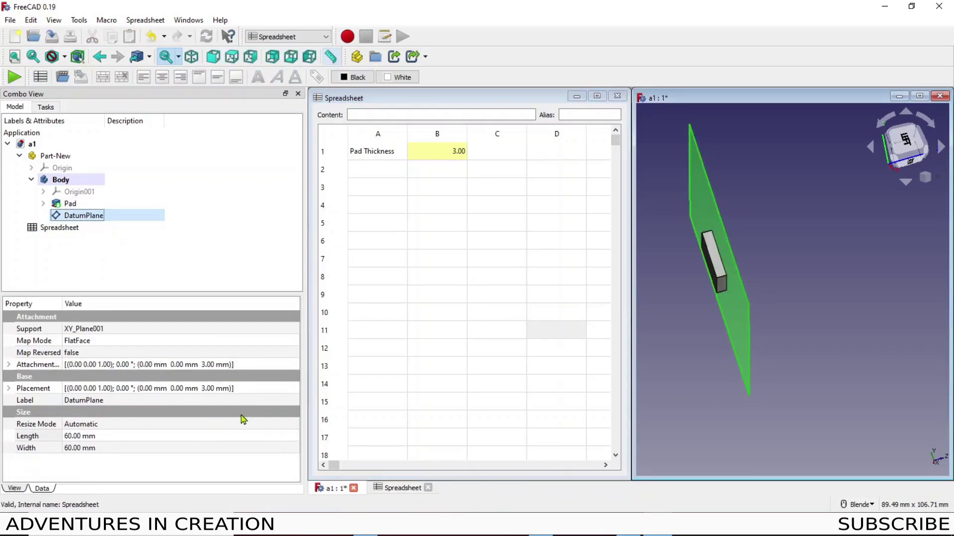
double_click(89, 215)
scroll(297, 278, down, 2)
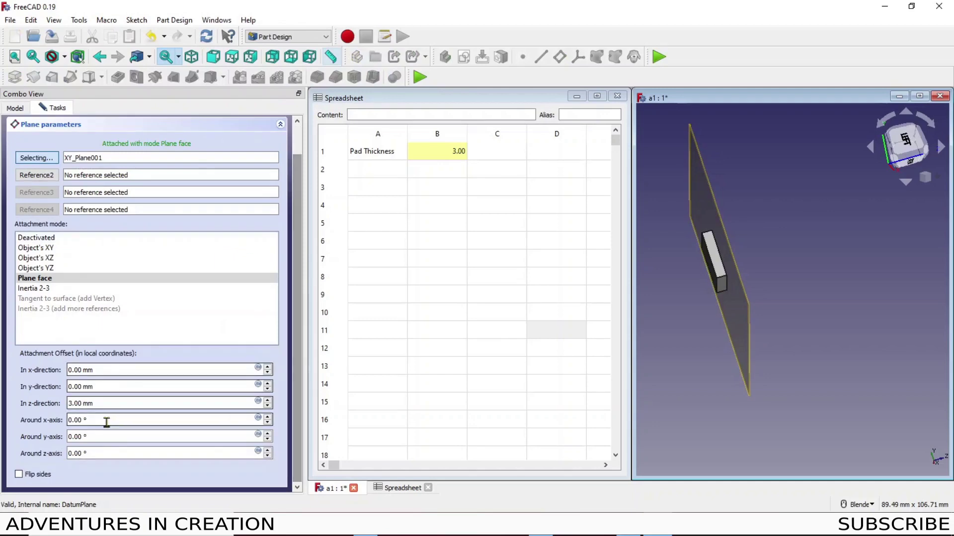
click(257, 402)
text(Sprea)
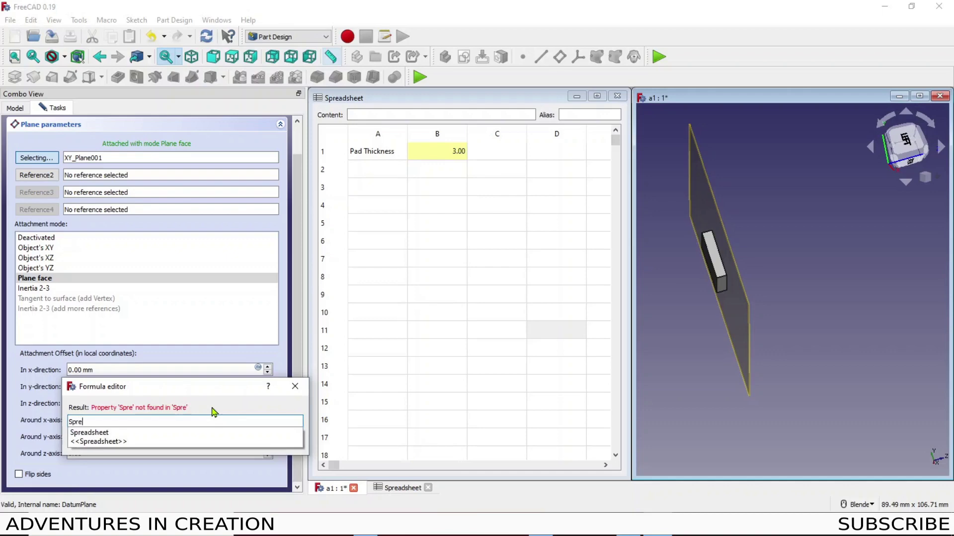
click(89, 433)
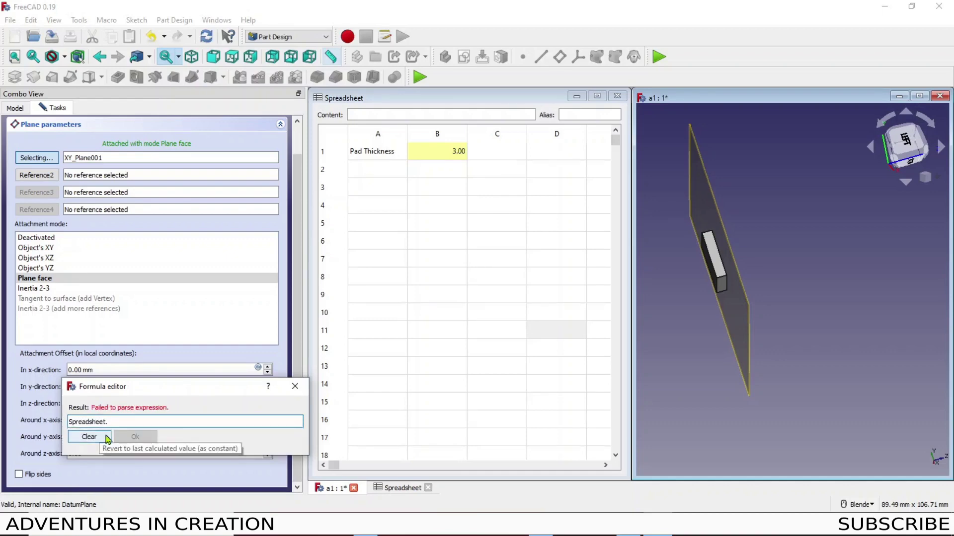
text(p)
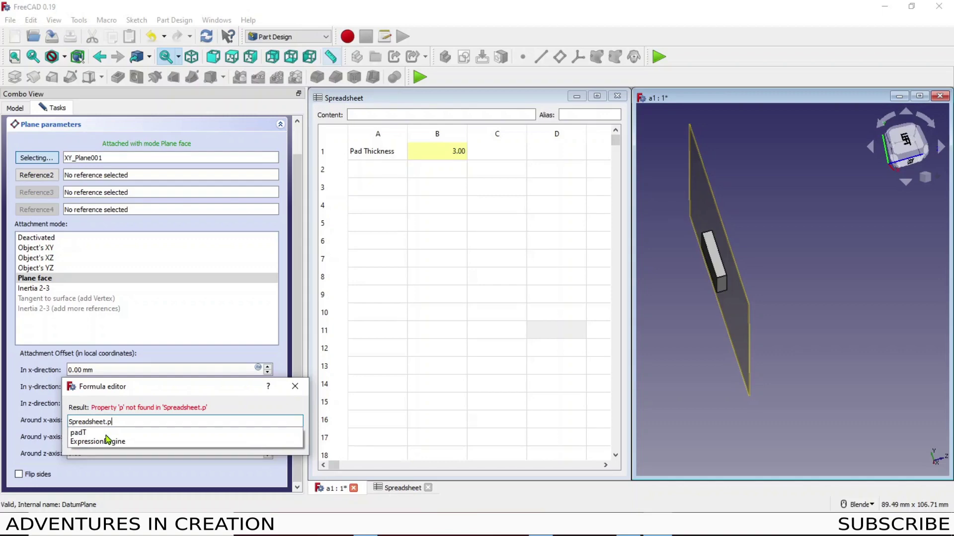
click(73, 433)
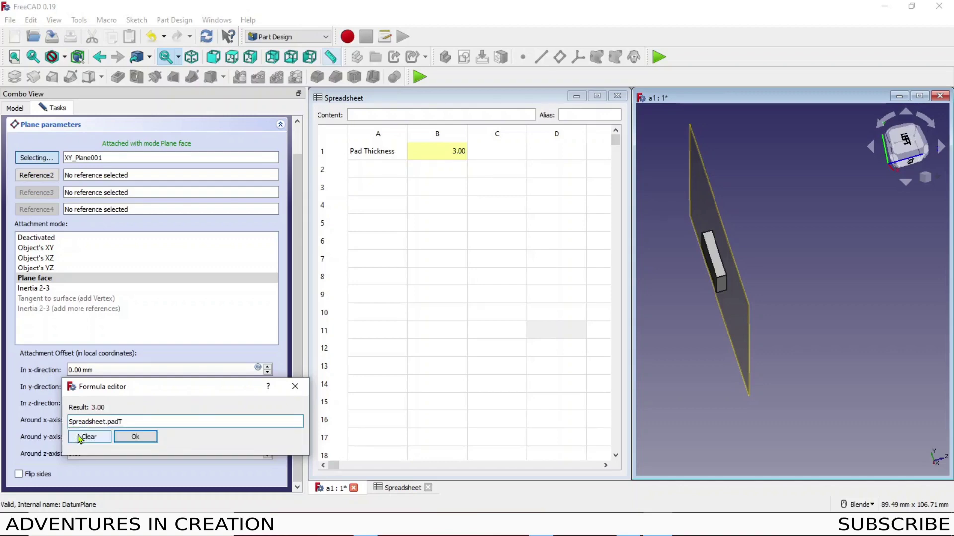
click(142, 440)
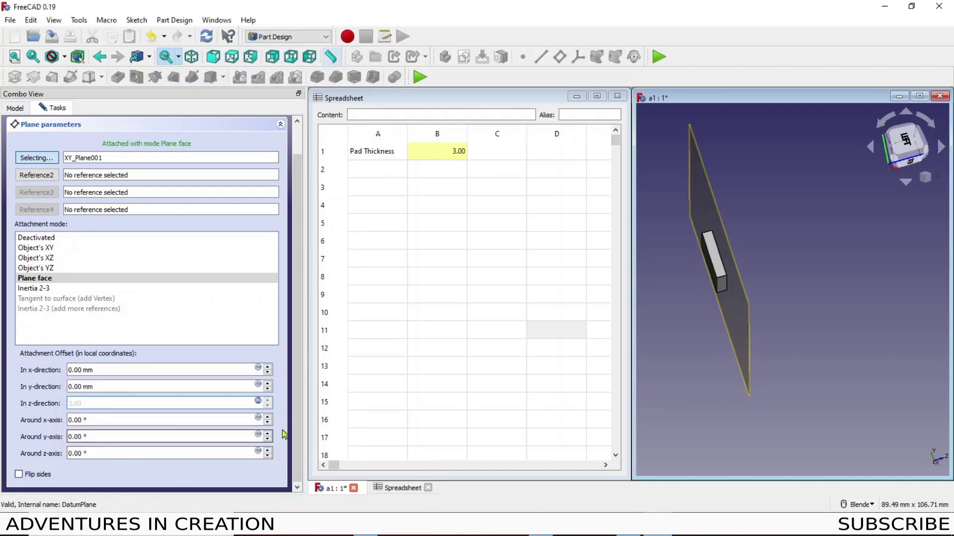
scroll(298, 420, up, 2)
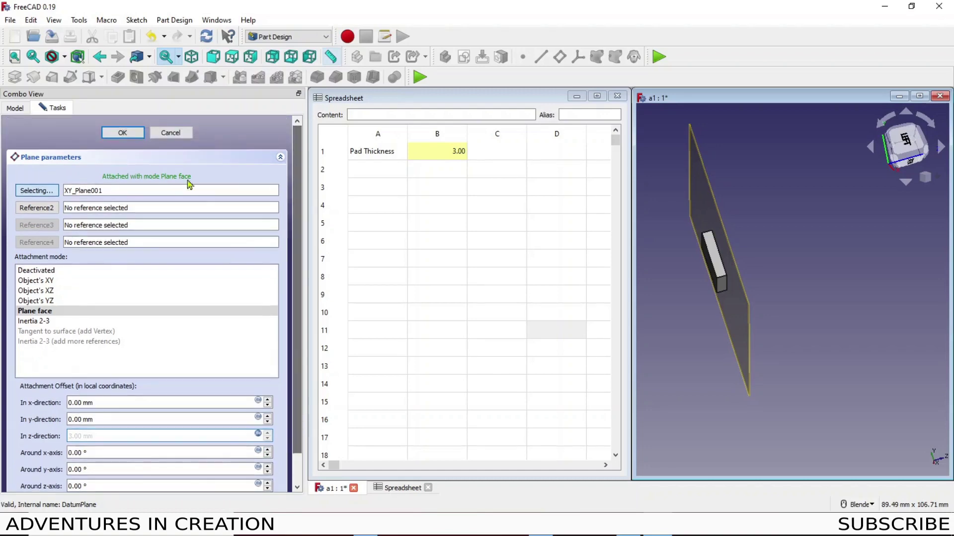
click(123, 134)
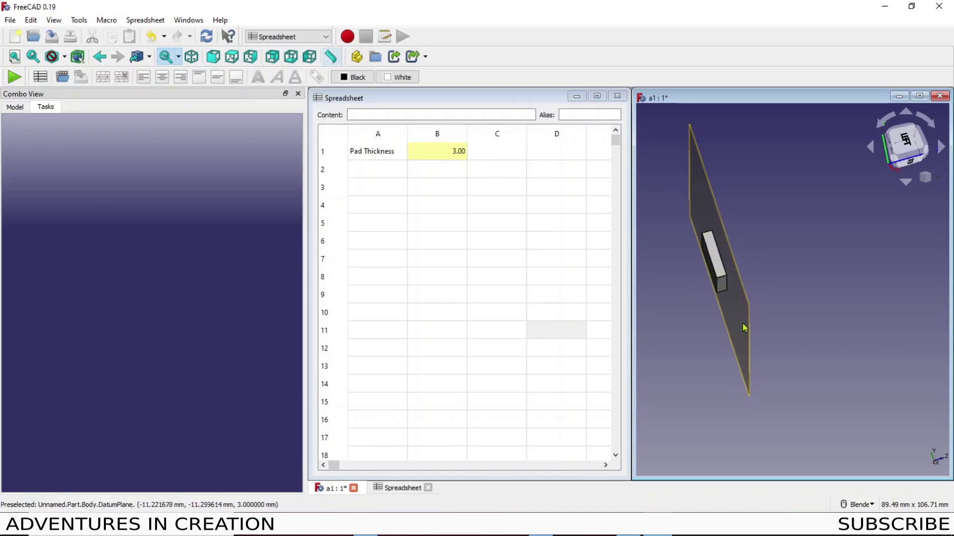
Set the pad thickness in cell B1 to 5 and inspect the pad and datum plane from the side
middle_drag(796, 310, 821, 338)
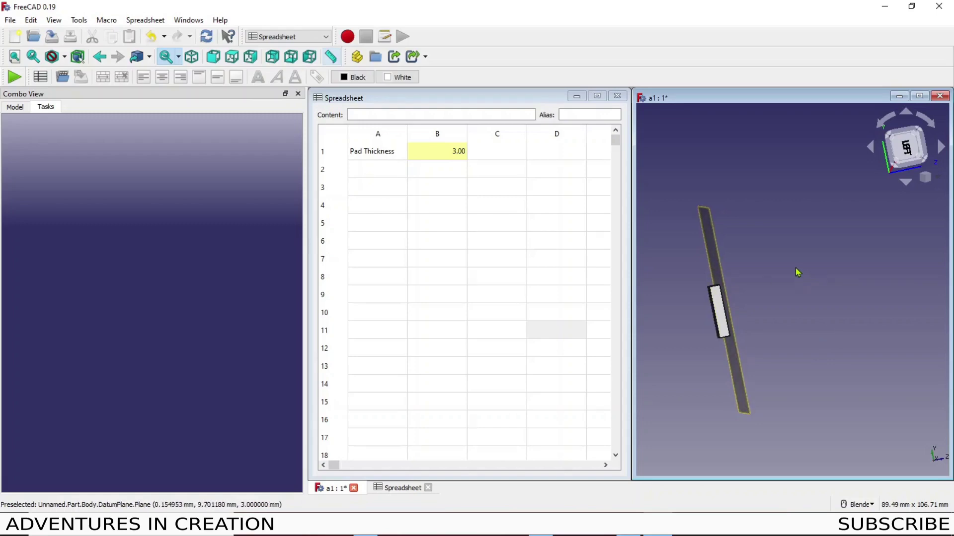
middle_drag(783, 275, 775, 254)
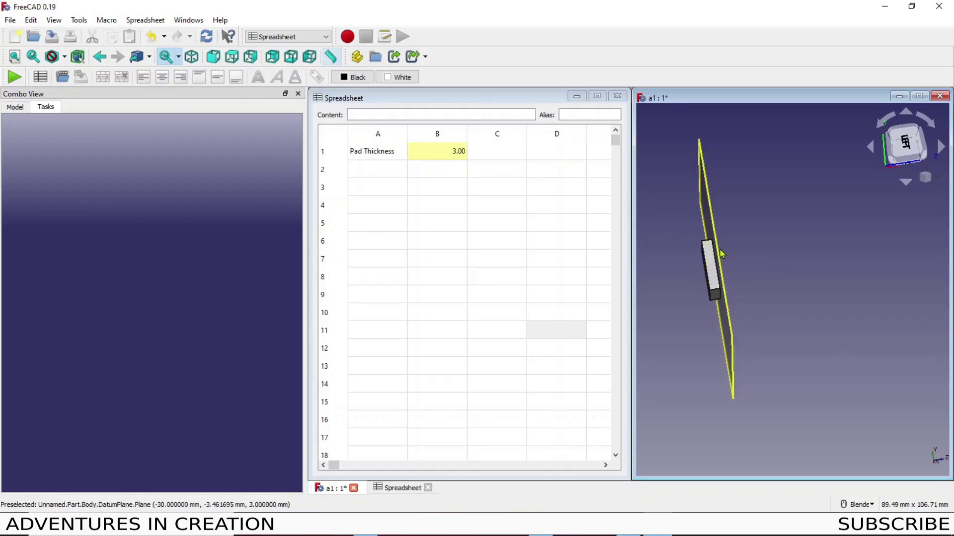
click(454, 157)
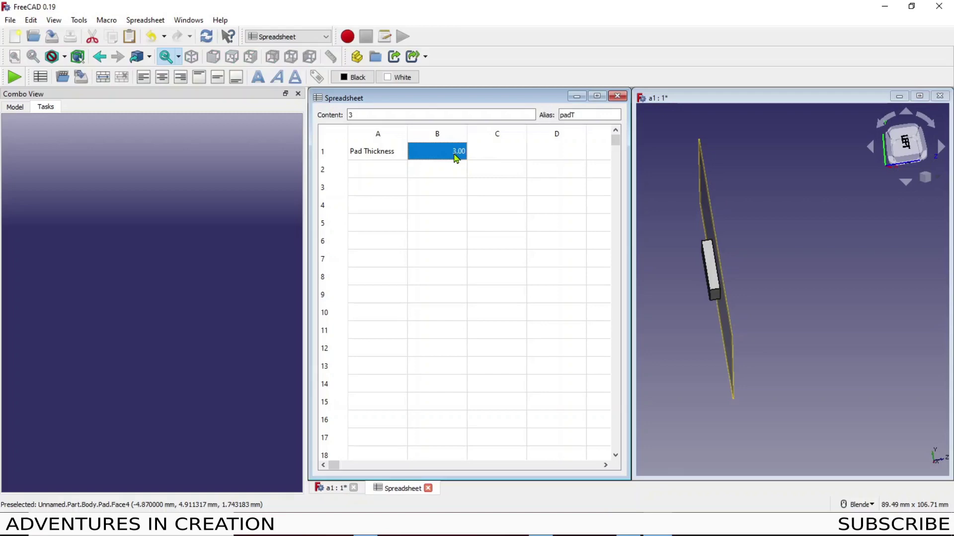
text(5)
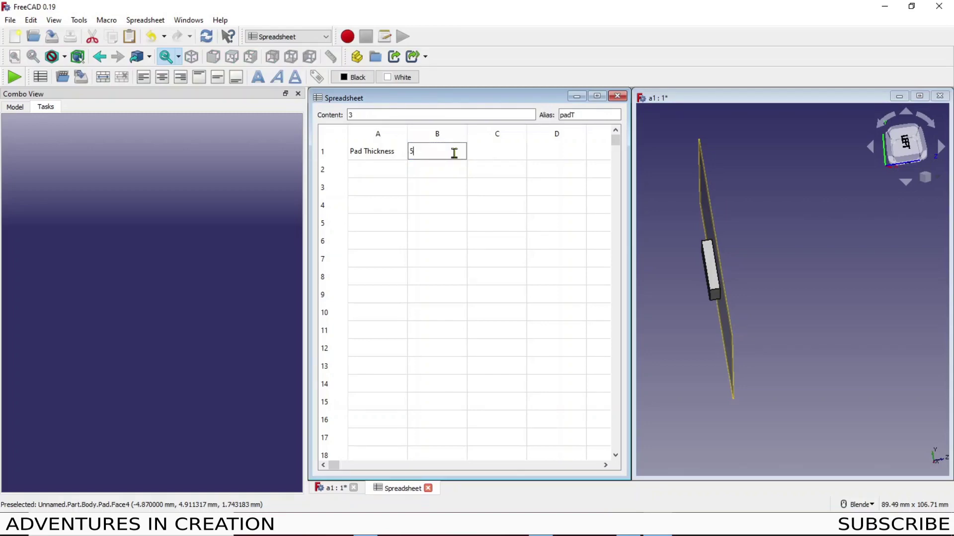
key(Tab)
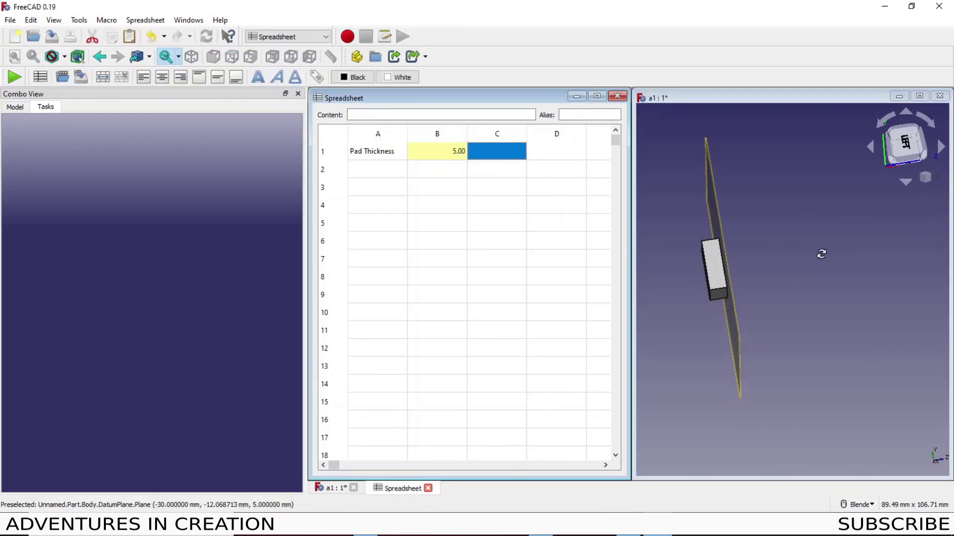
middle_drag(819, 254, 810, 279)
Minimize the spreadsheet window and tile the 3D view across the workspace, with the datum plane's face turned into view
click(576, 96)
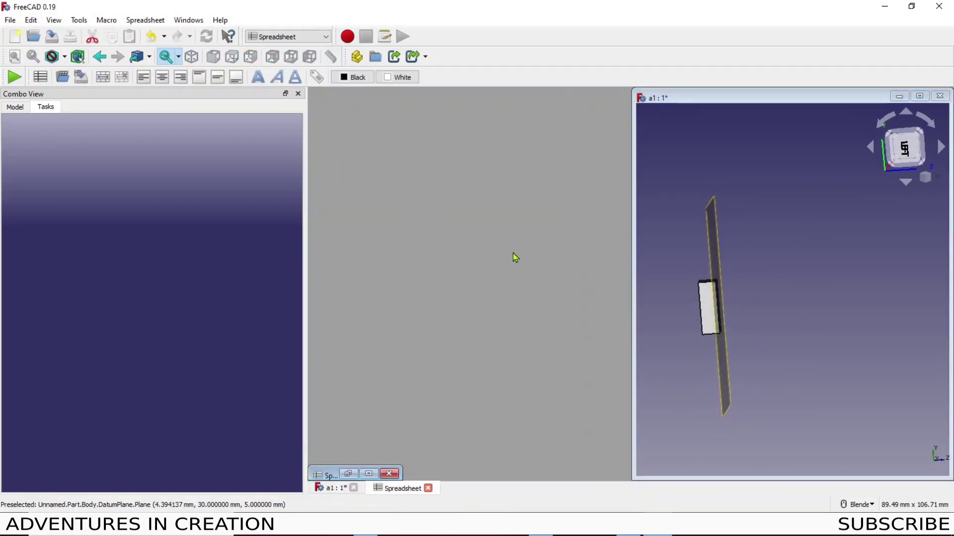
click(188, 20)
click(197, 66)
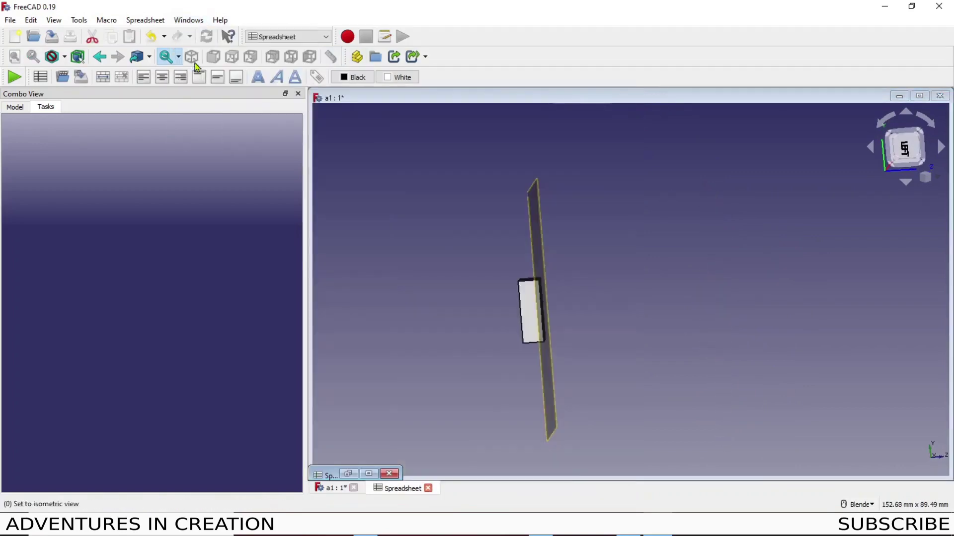
middle_drag(616, 294, 550, 292)
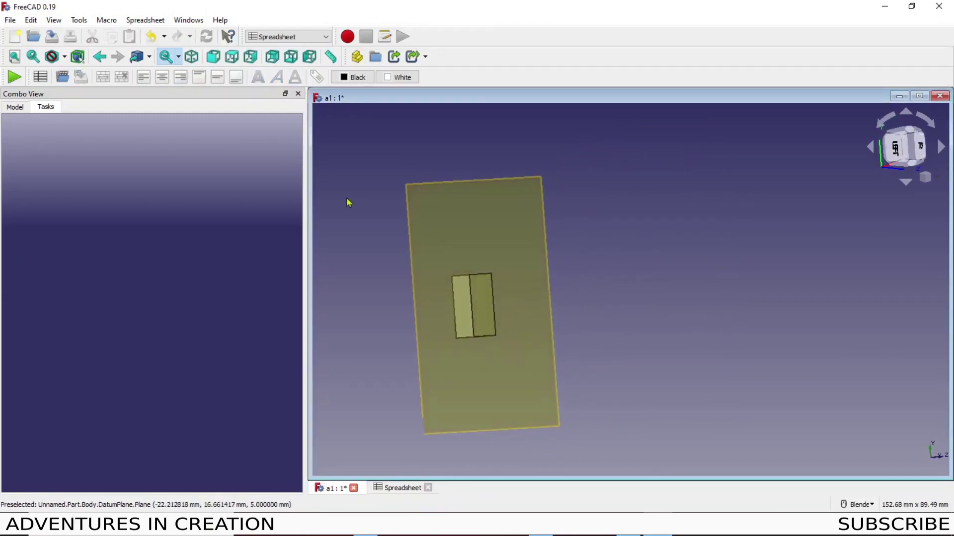
Switch to the Part Design workbench and start a new sketch on the datum plane
click(325, 37)
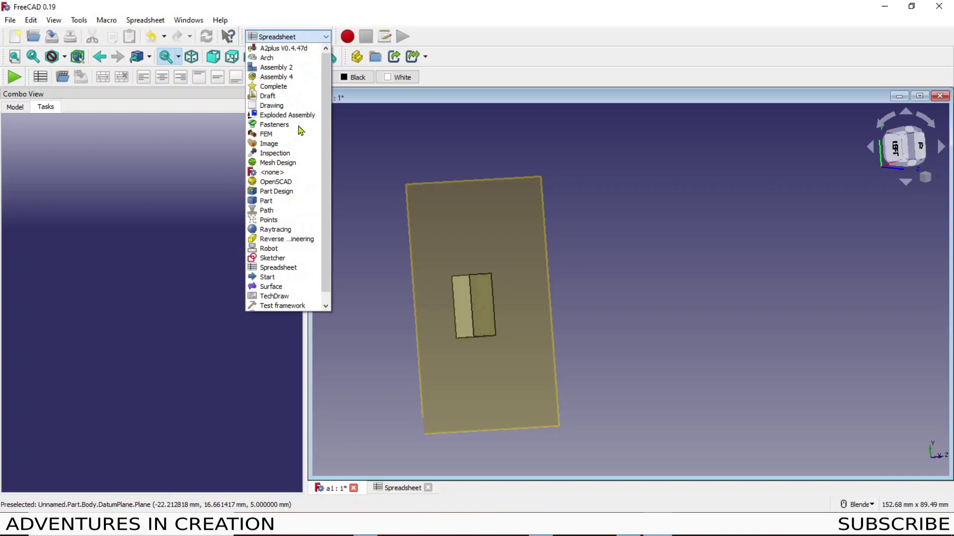
click(288, 193)
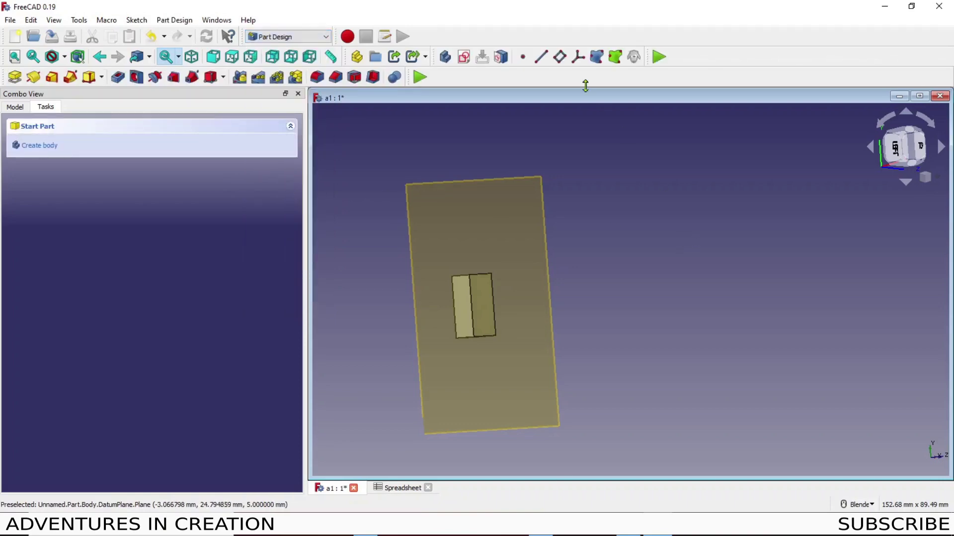
click(497, 194)
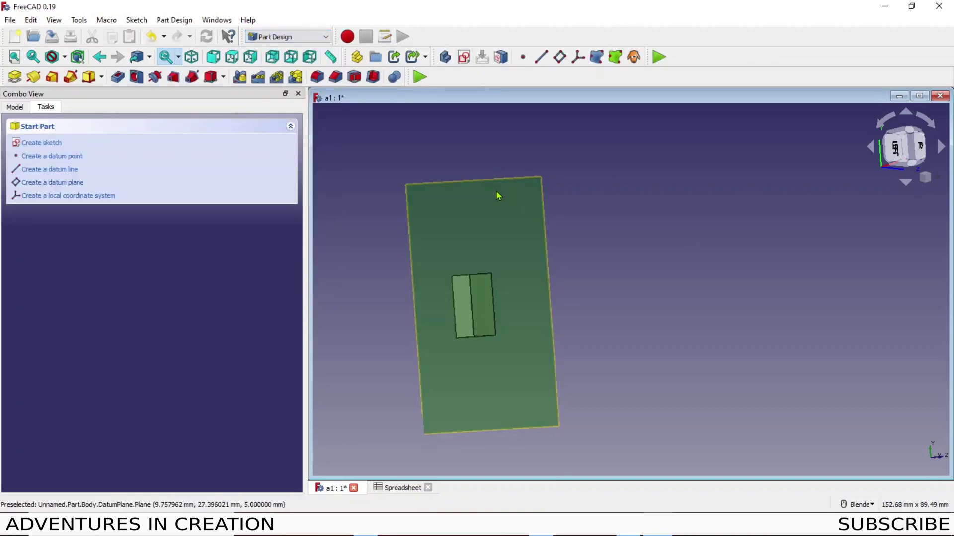
click(464, 58)
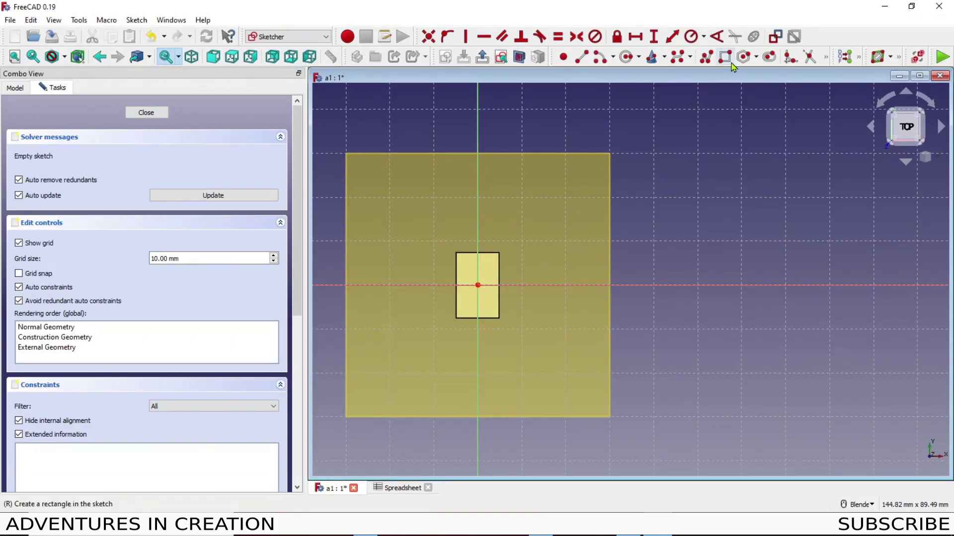
Sketch a narrow vertical slot centred on the vertical axis, running from inside the pad past its lower edge, and close the sketch
click(769, 58)
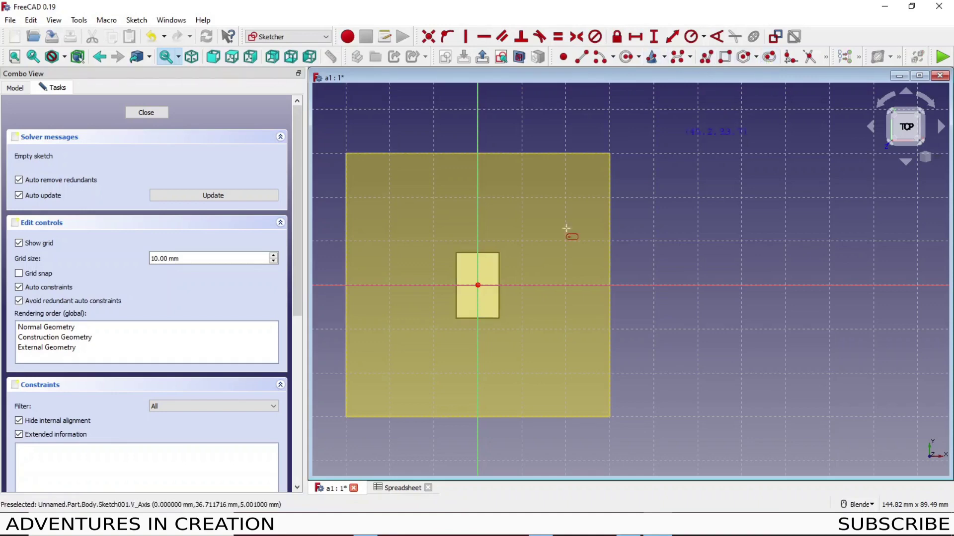
click(477, 359)
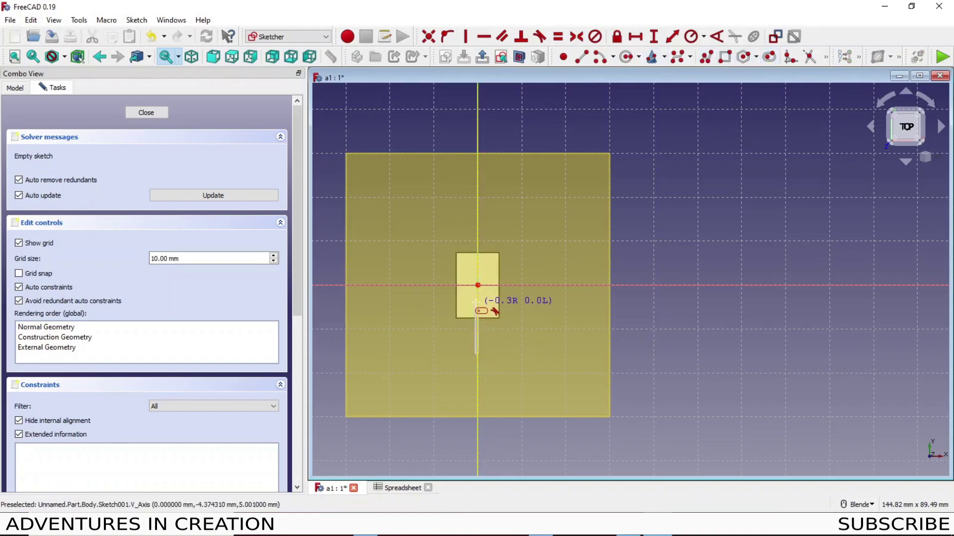
click(481, 300)
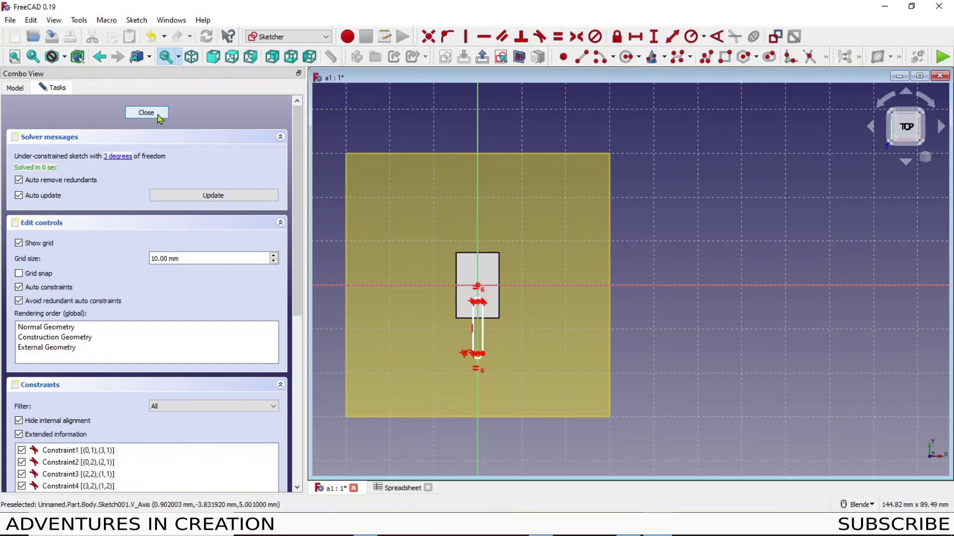
click(158, 116)
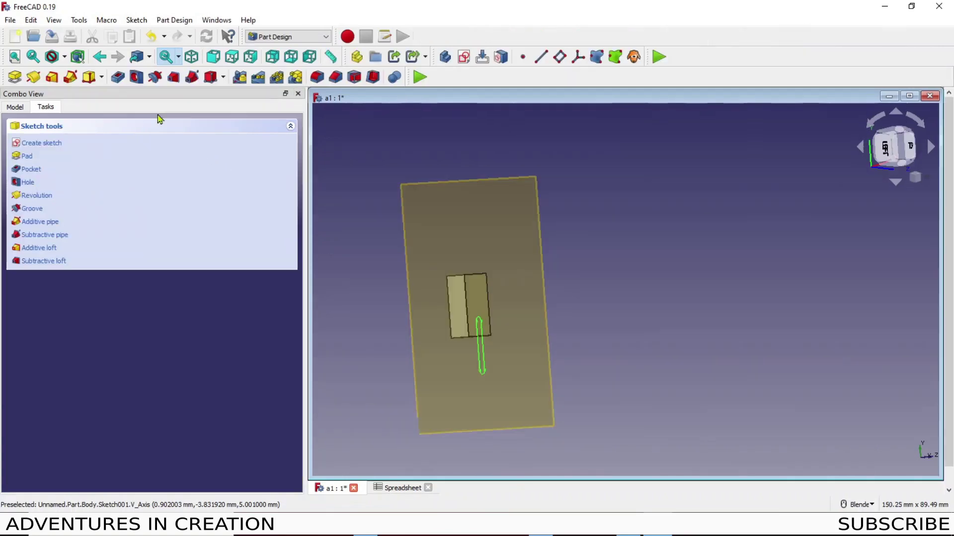
Cut the slot sketch out of the pad as a pocket of type Through all
click(39, 171)
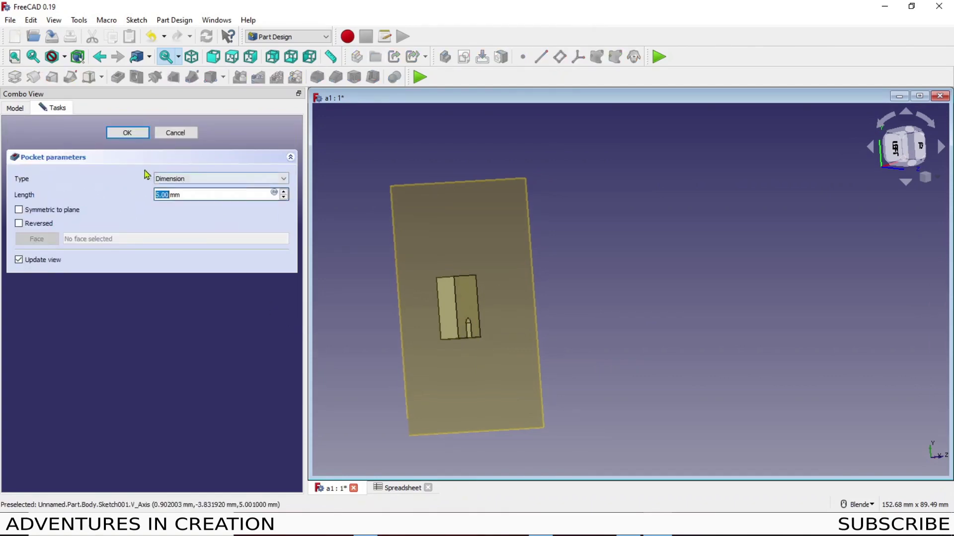
click(278, 181)
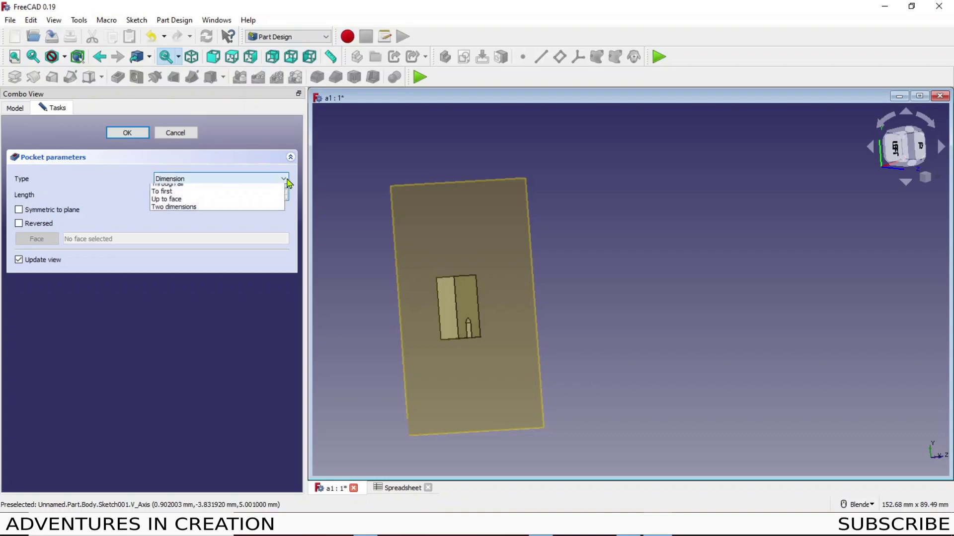
click(249, 196)
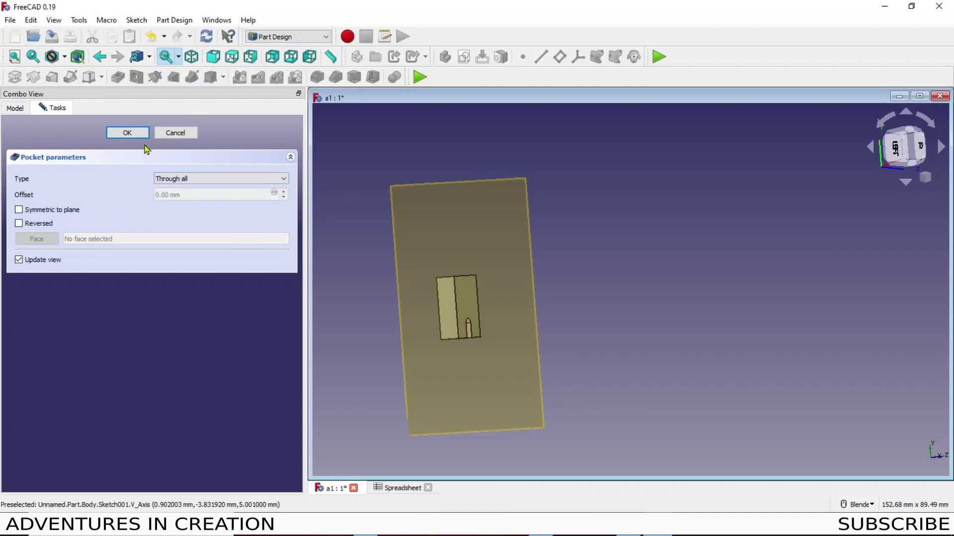
click(129, 134)
mouse_move(648, 364)
middle_down()
mouse_move(741, 311)
mouse_move(724, 341)
mouse_move(606, 388)
mouse_move(615, 360)
mouse_move(639, 356)
middle_up()
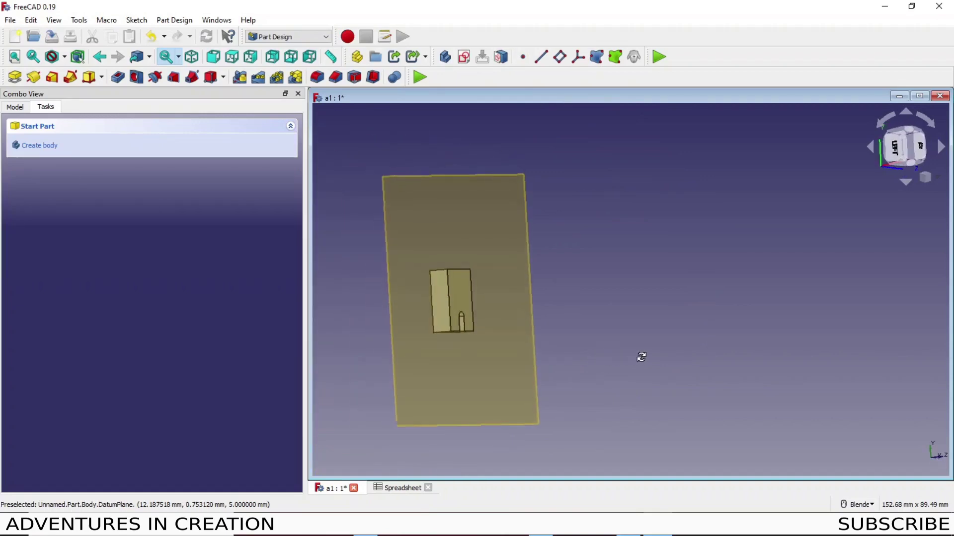
Hide the datum plane in the 3D view
click(15, 107)
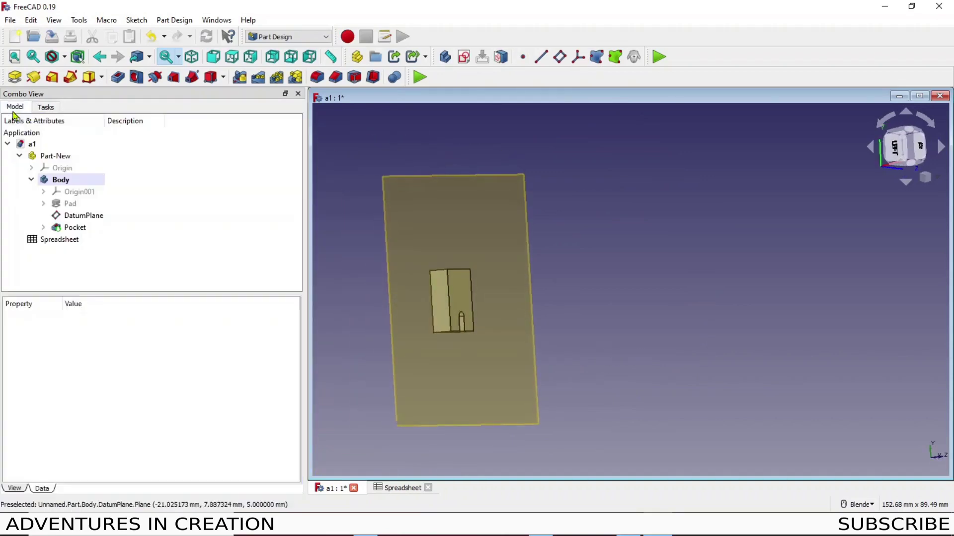
click(87, 215)
key(space)
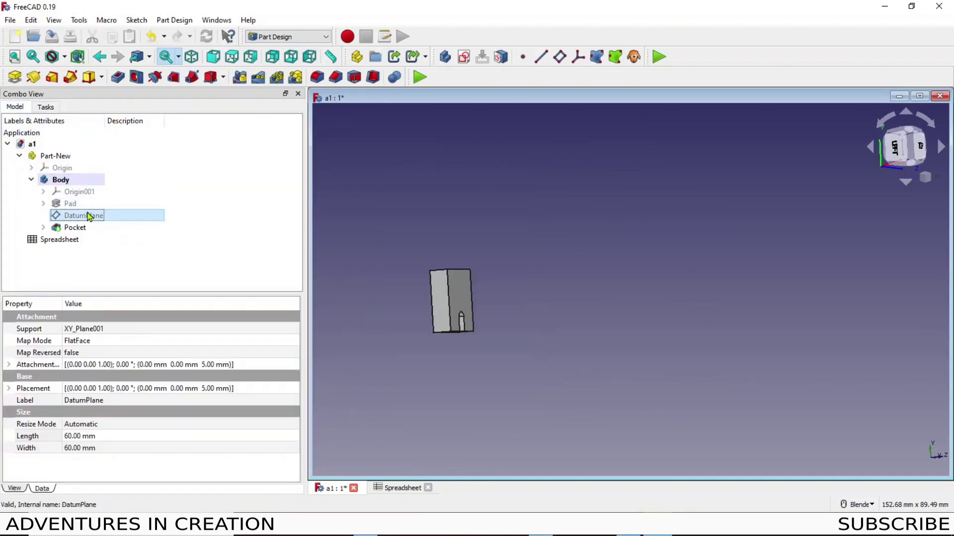
Open the pad's base sketch for editing
click(43, 204)
click(87, 219)
double_click(87, 217)
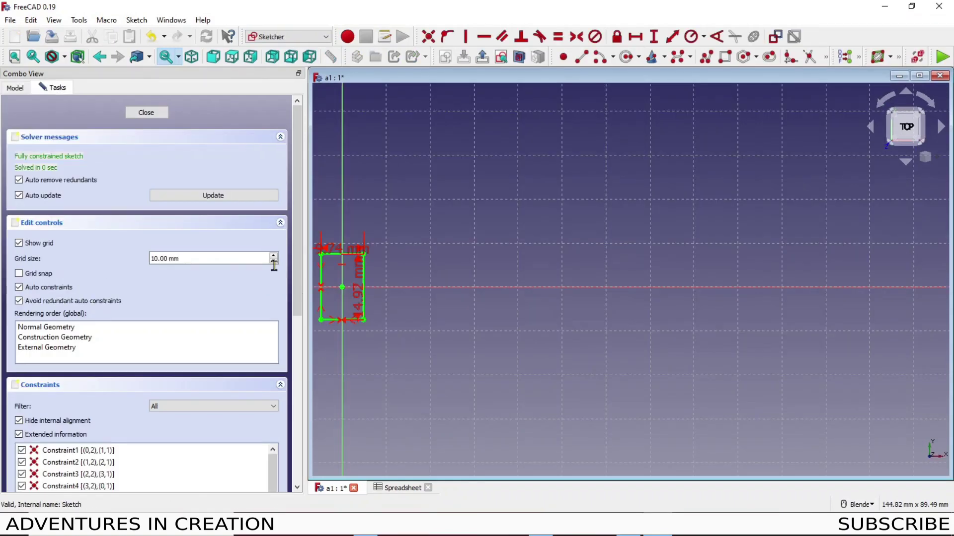
Draw a diagonal line across the rectangle's upper-left corner and trim away the two corner segments outside it
shift+middle_drag(397, 350, 602, 350)
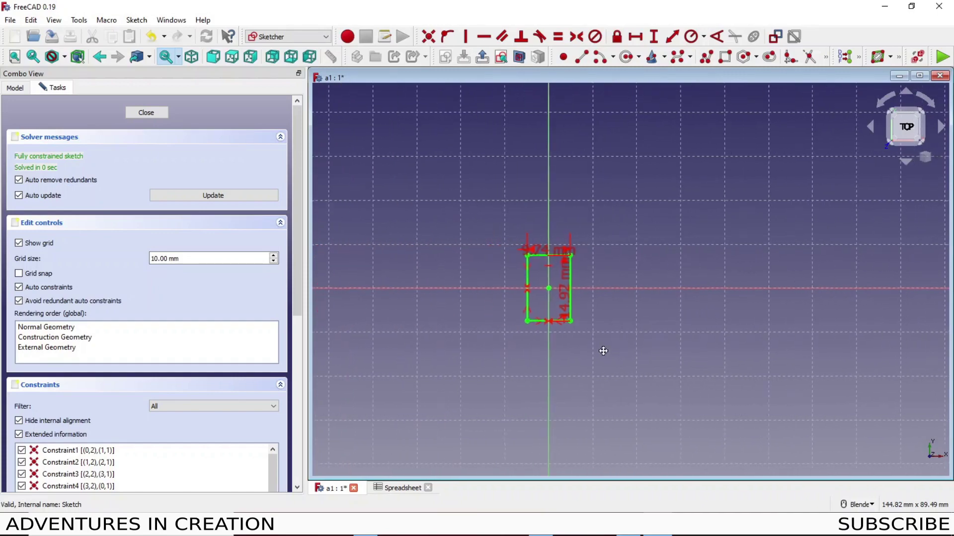
click(15, 57)
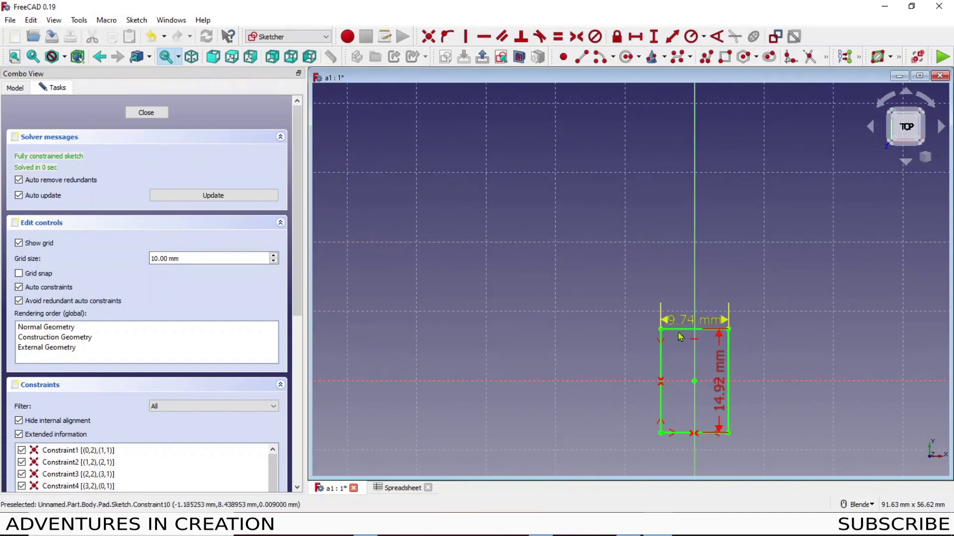
mouse_move(581, 348)
shift+middle_down()
mouse_move(564, 245)
mouse_move(504, 205)
shift+middle_up()
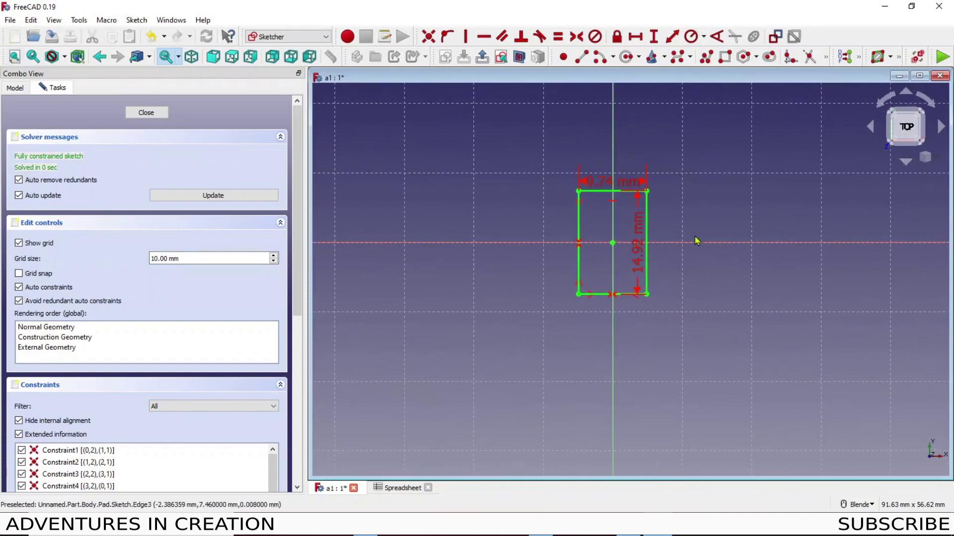
scroll(656, 244, up, 3)
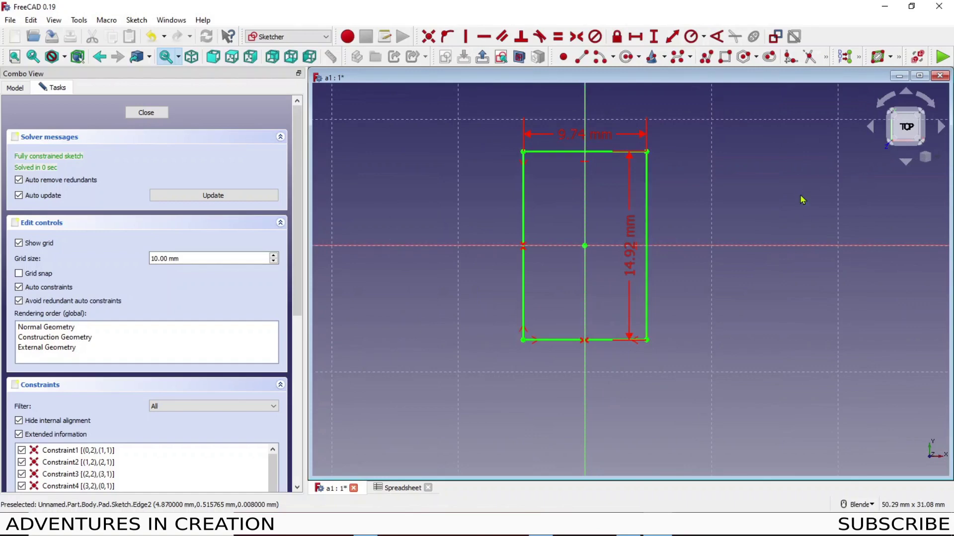
click(581, 56)
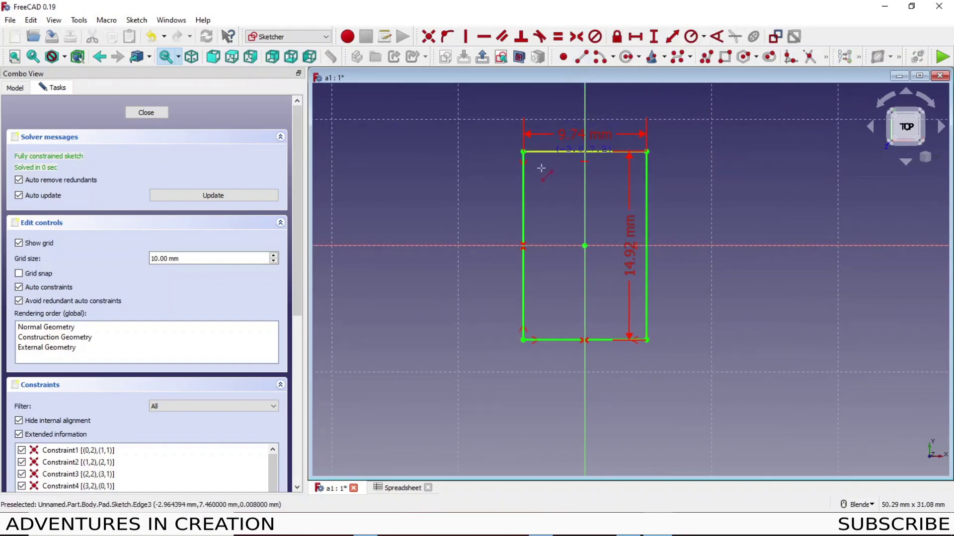
click(523, 199)
click(559, 152)
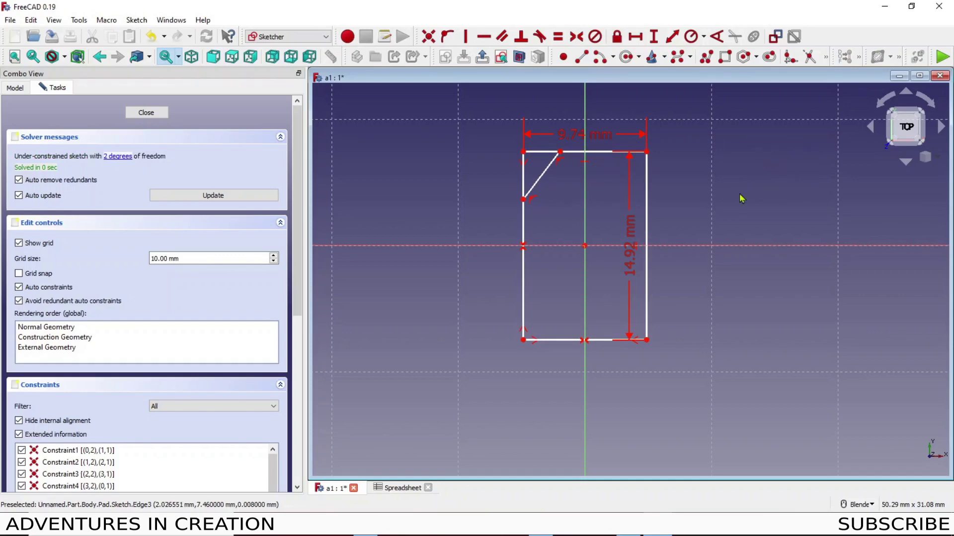
click(810, 57)
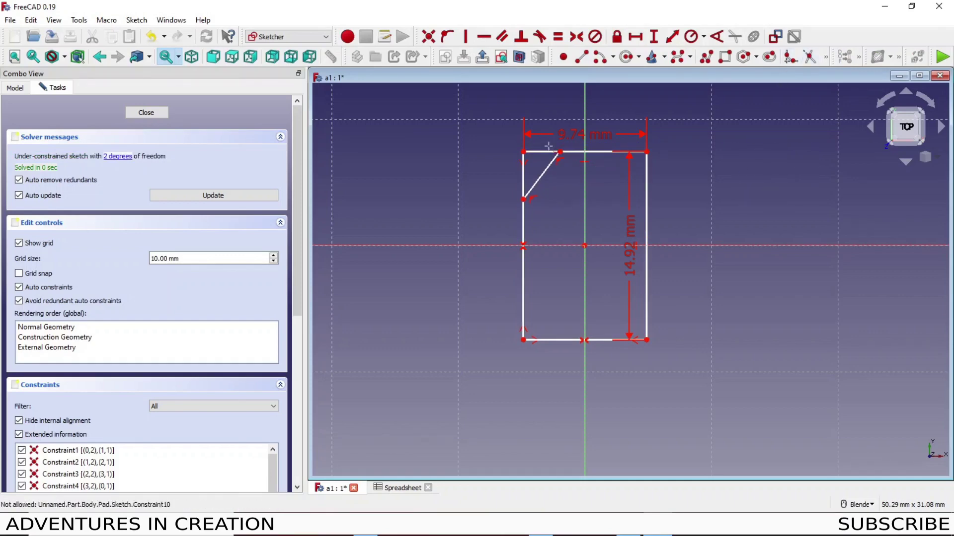
click(540, 151)
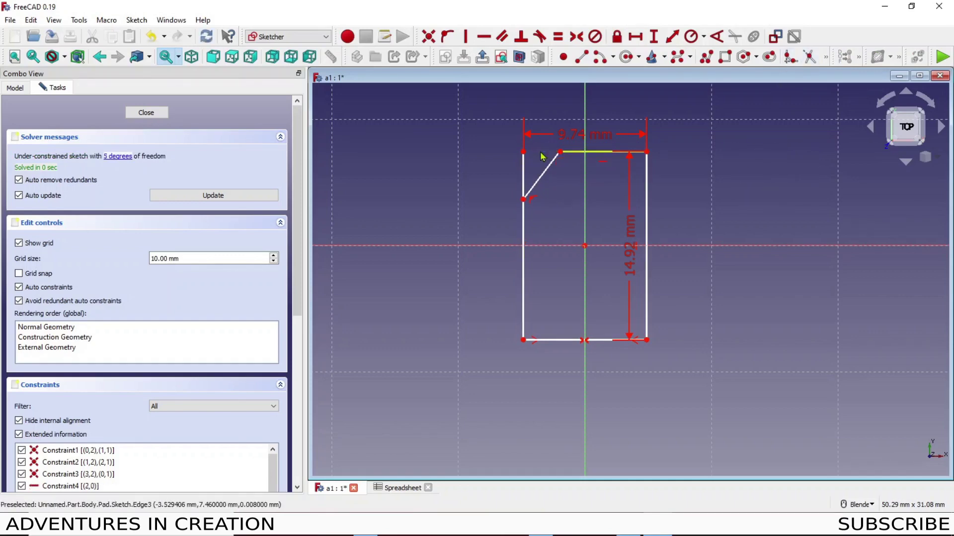
click(525, 175)
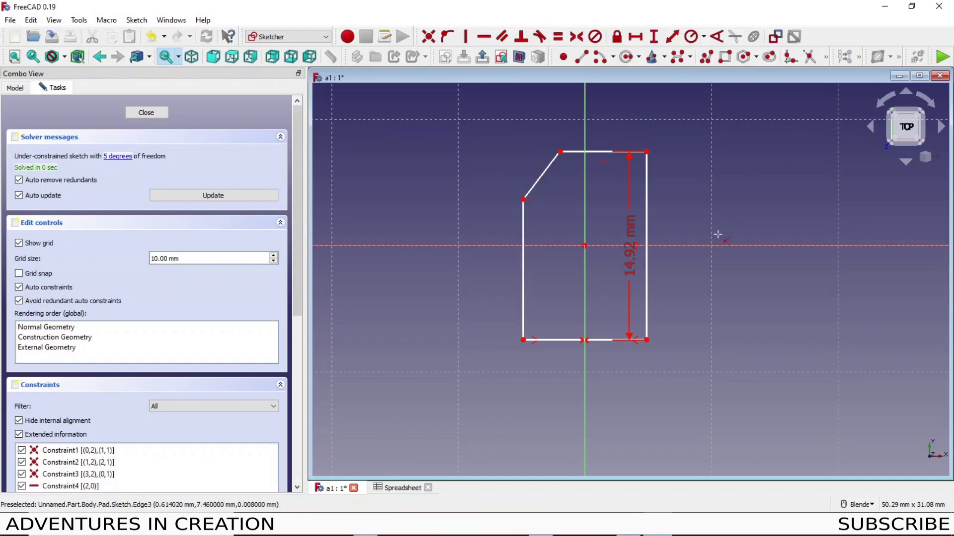
Mirror the diagonal line about the vertical axis and trim the leftover segments at the upper-right corner
click(538, 184)
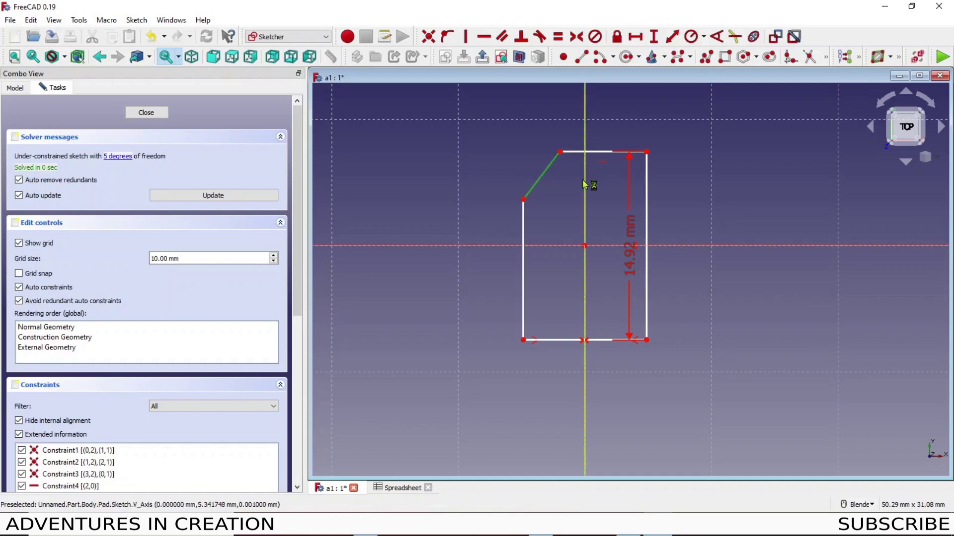
click(584, 187)
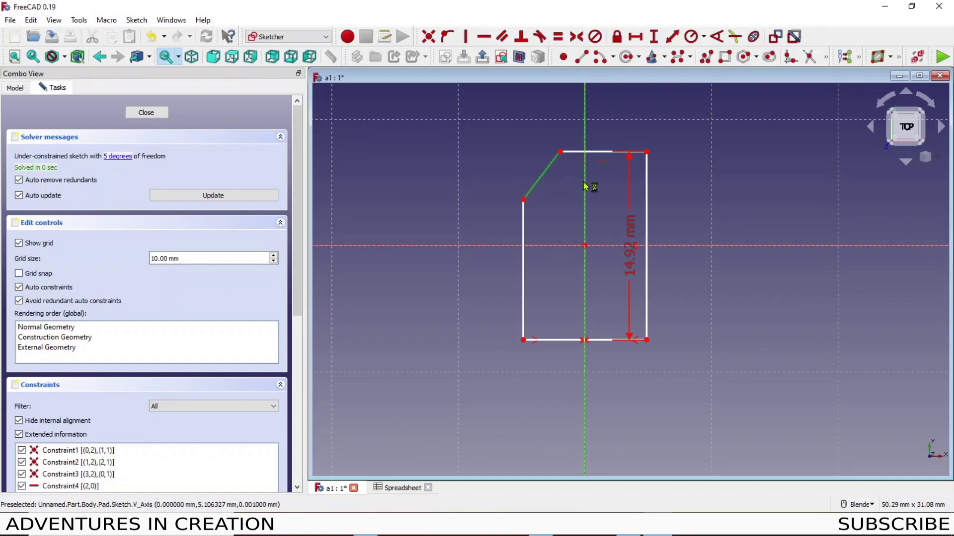
click(826, 58)
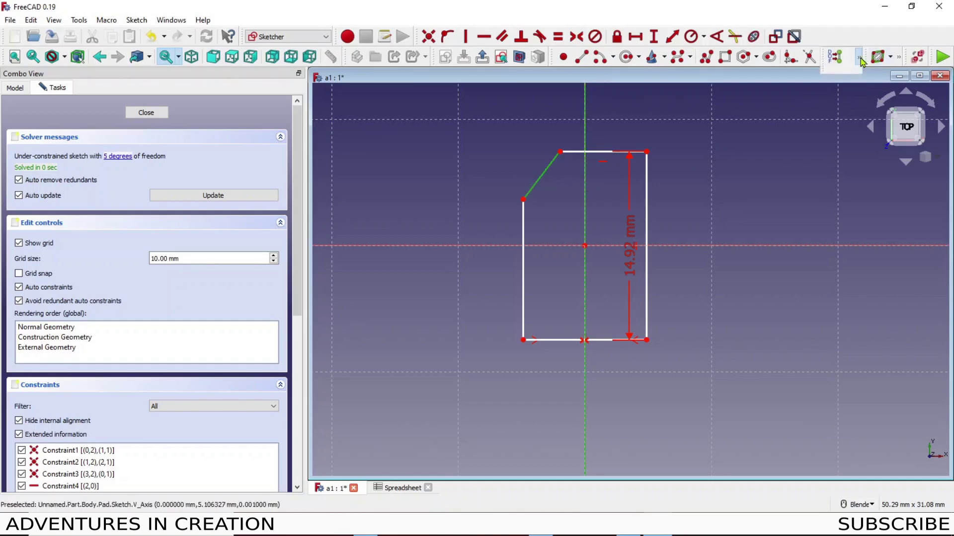
click(801, 94)
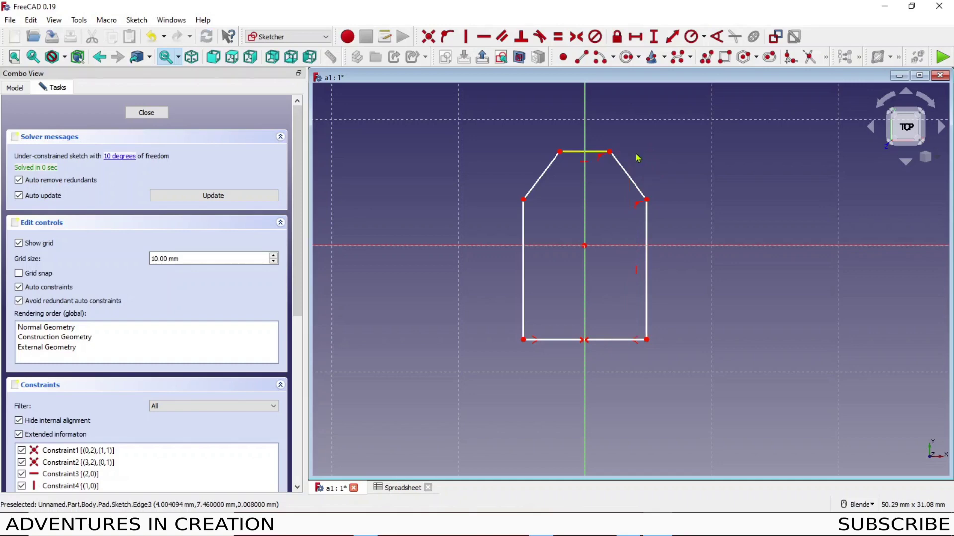
Pull the slanted edges to expose loose ends and join the right slanted edge to the top and right edges with coincident constraints
scroll(583, 191, up, 3)
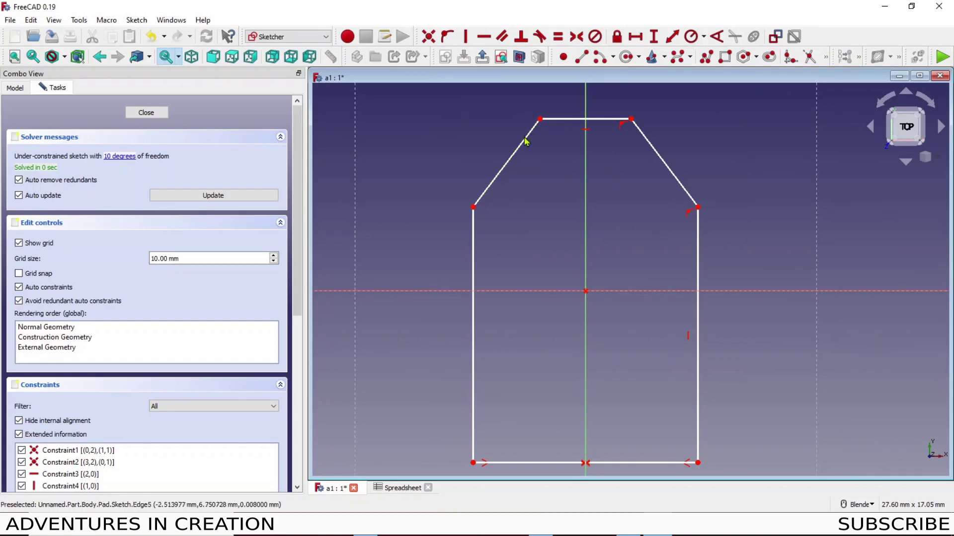
drag(525, 145, 530, 151)
drag(657, 150, 691, 163)
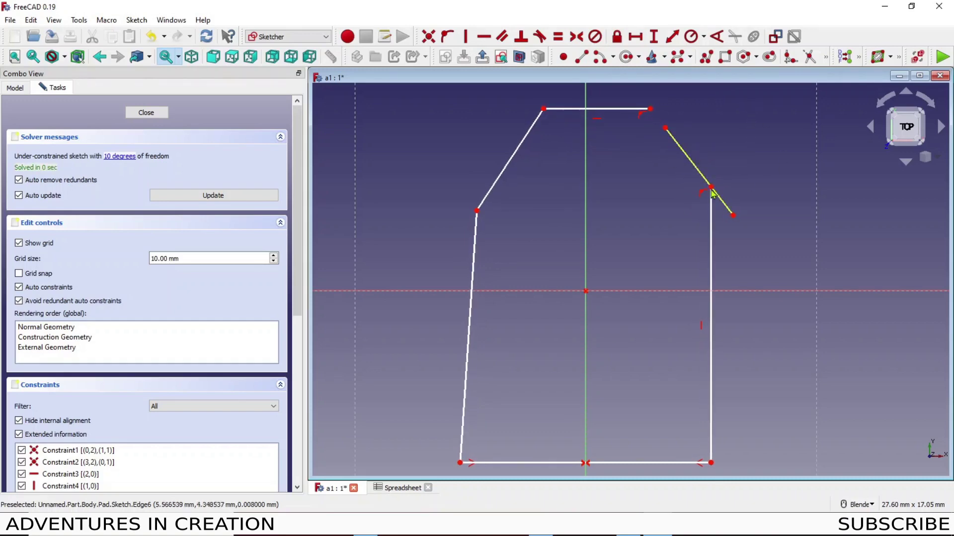
click(733, 215)
click(429, 36)
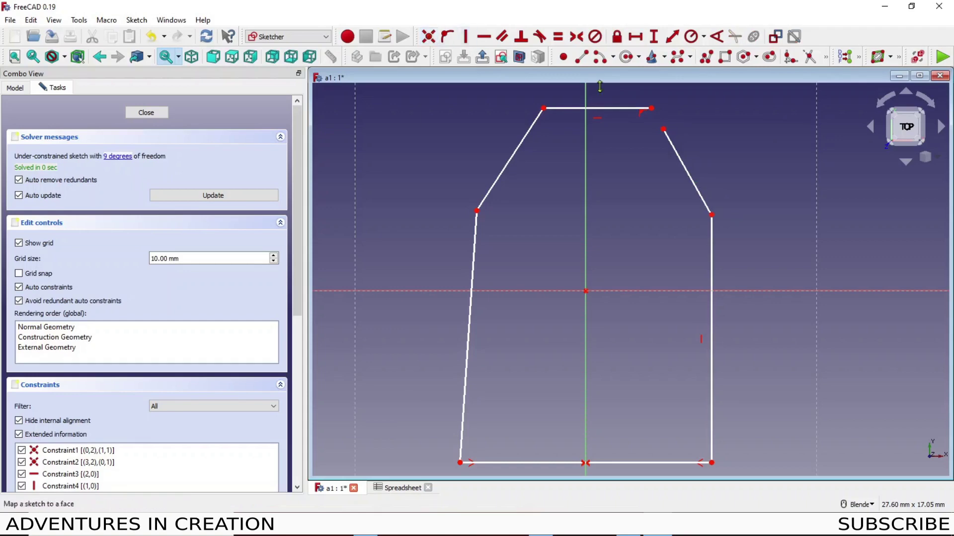
click(650, 108)
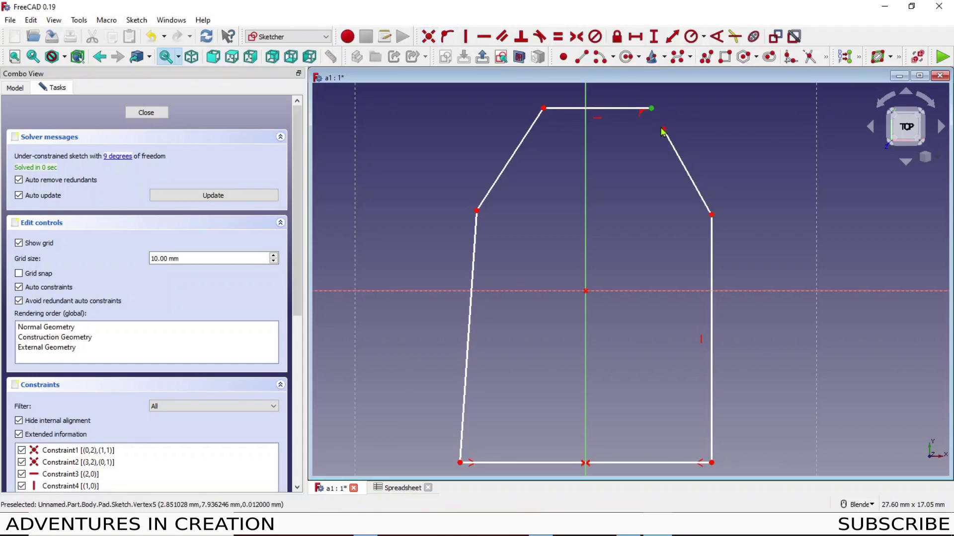
click(664, 130)
click(428, 36)
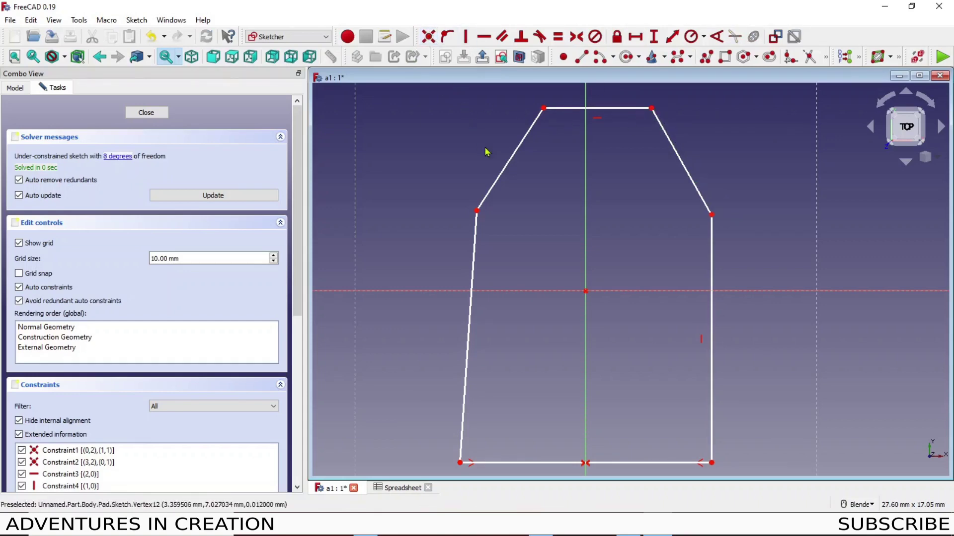
Constrain the profile's left edge to be vertical and close the sketch
click(468, 326)
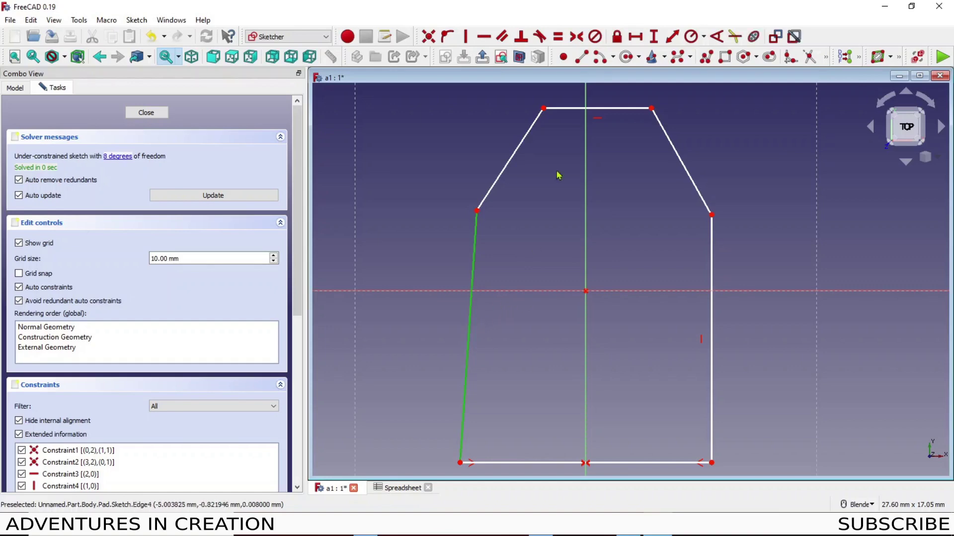
click(466, 36)
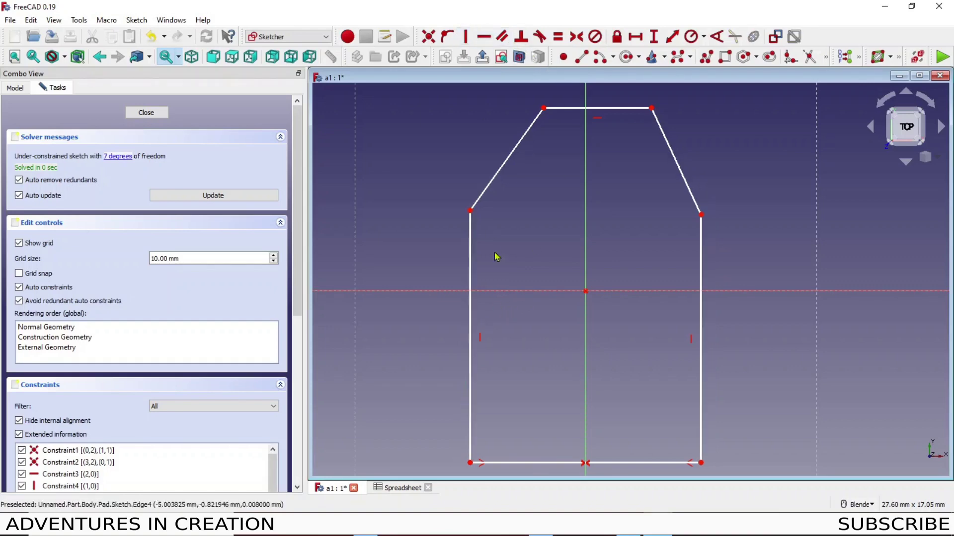
click(146, 114)
Set the datum plane's z-direction offset to the formula Spreadsheet.padT/2 and accept the plane parameters
middle_drag(405, 257, 379, 252)
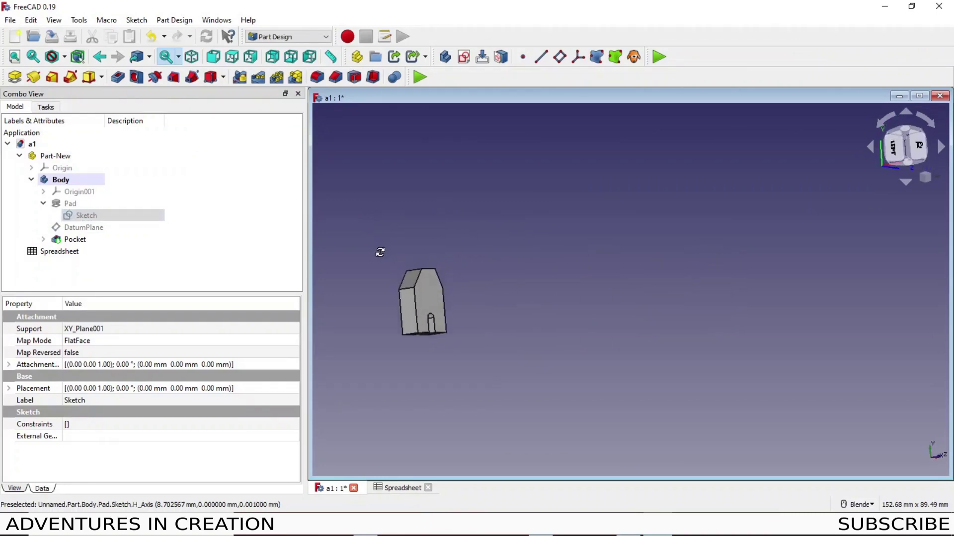
scroll(498, 271, down, 3)
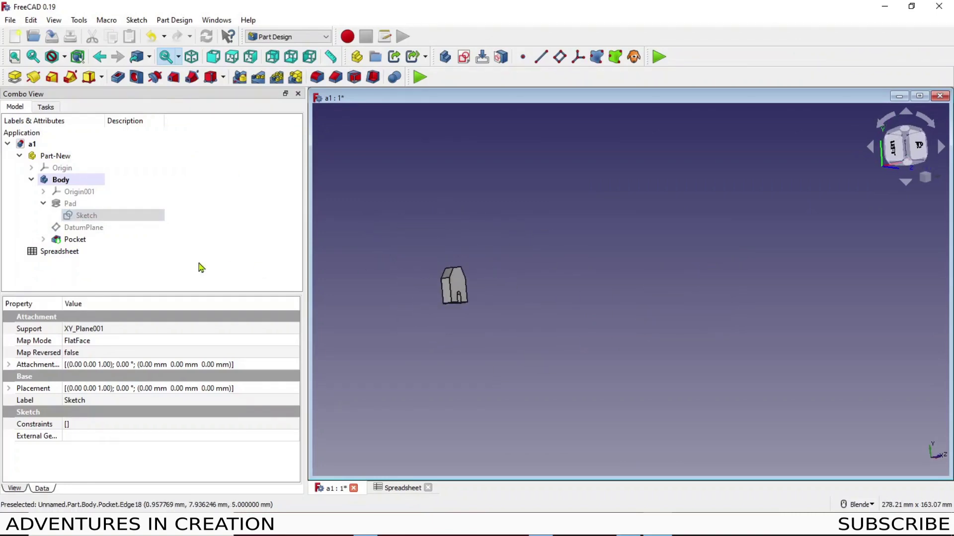
click(18, 60)
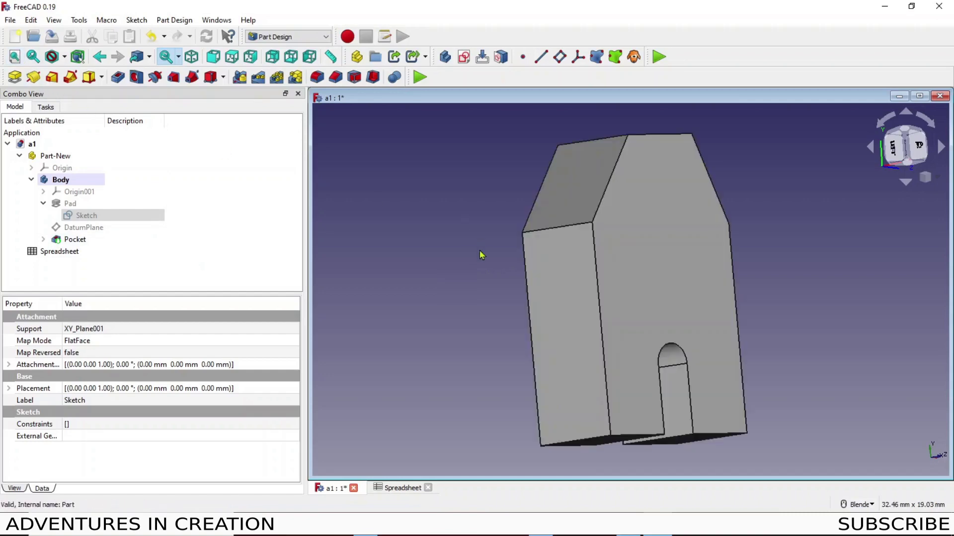
mouse_move(815, 302)
middle_down()
mouse_move(487, 277)
mouse_move(498, 210)
mouse_move(672, 159)
mouse_move(773, 257)
mouse_move(730, 291)
mouse_move(817, 298)
mouse_move(807, 310)
middle_up()
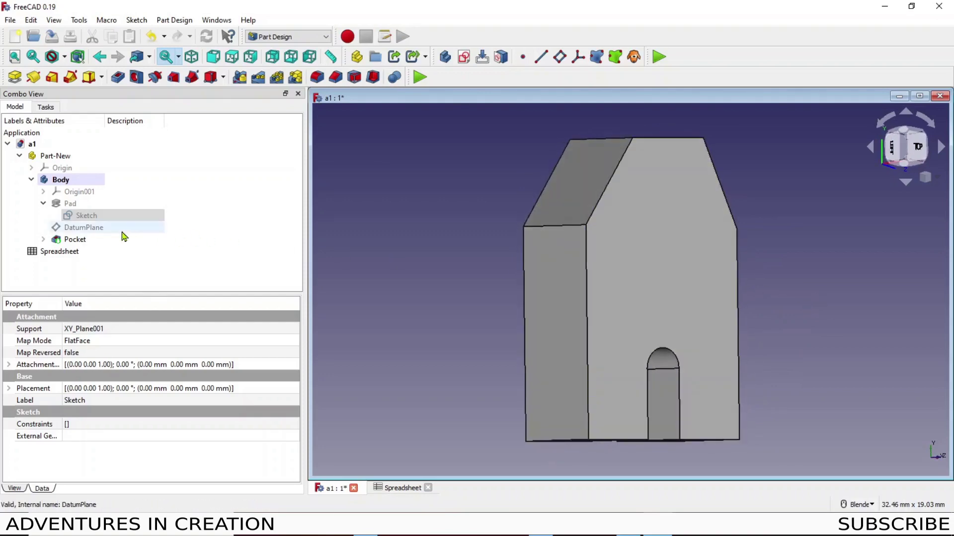
middle_drag(664, 387, 665, 323)
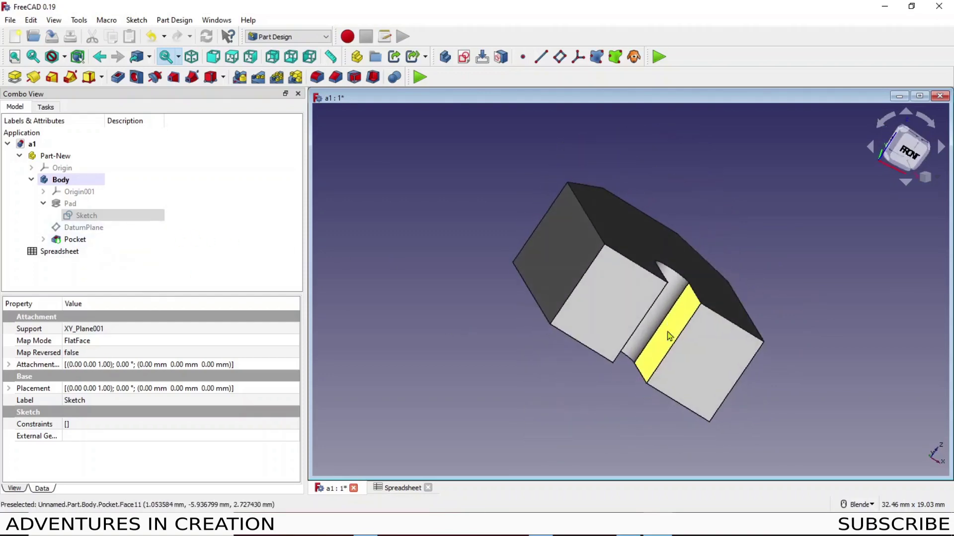
double_click(89, 229)
scroll(299, 373, down, 2)
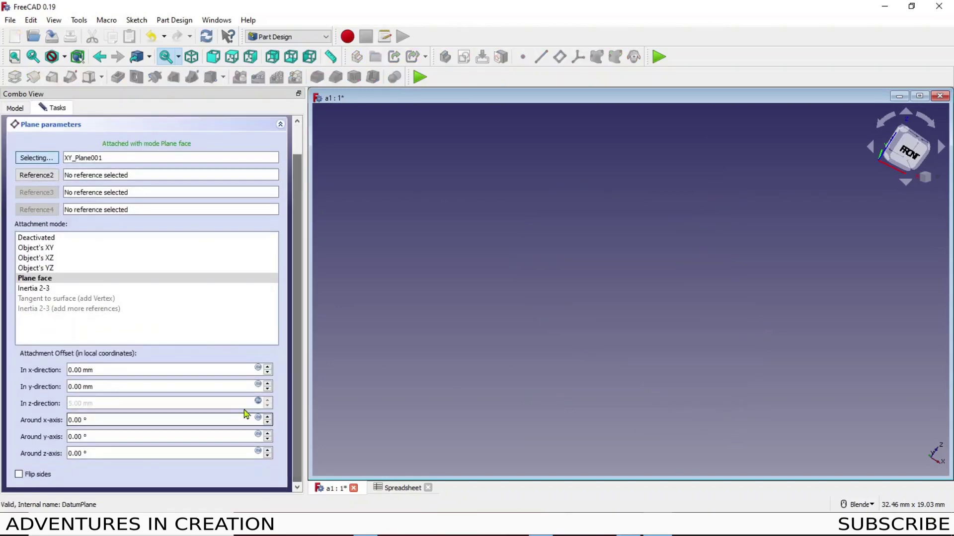
click(258, 402)
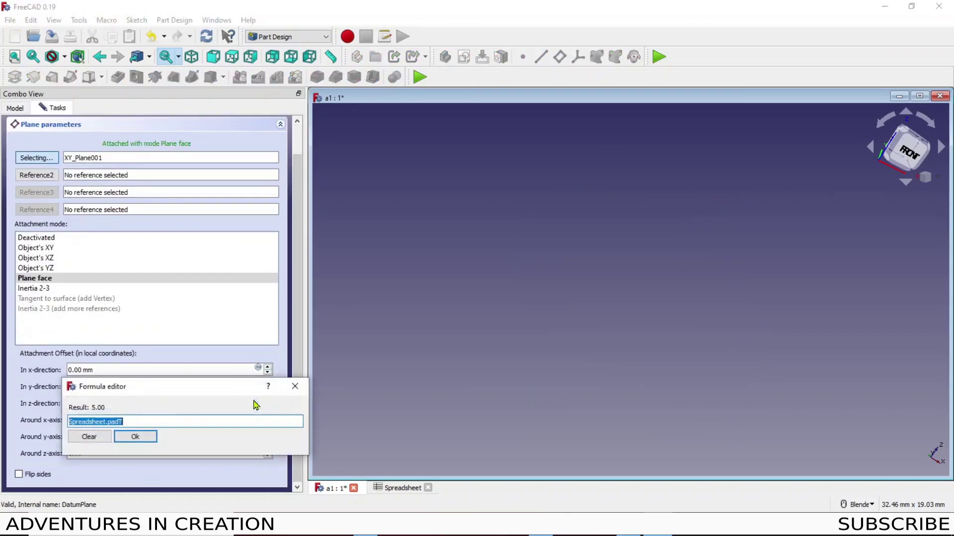
click(166, 422)
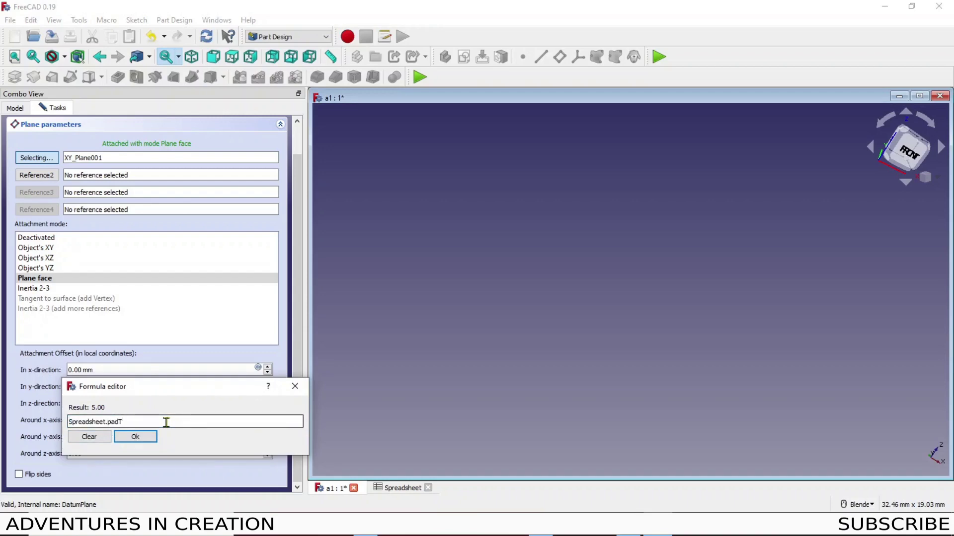
text(/2)
key(Return)
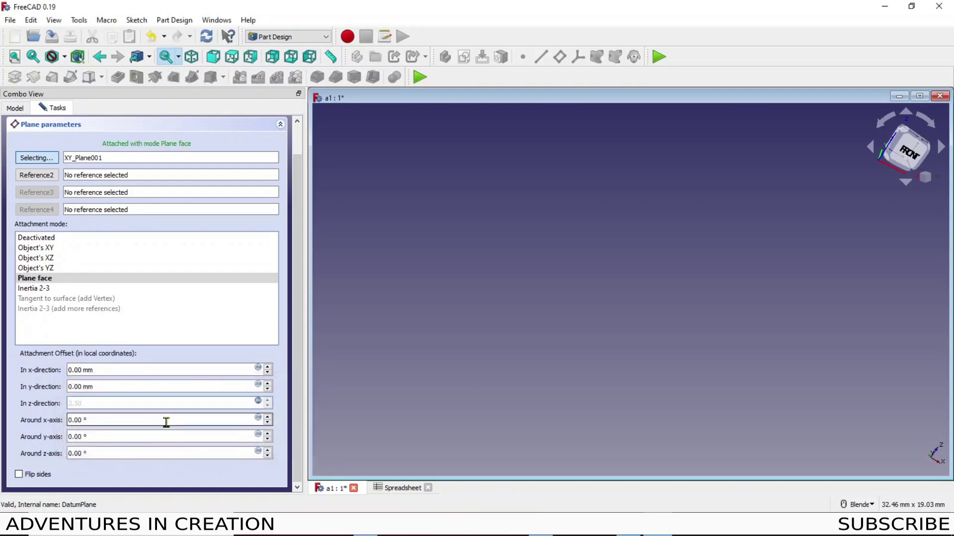
scroll(304, 265, up, 2)
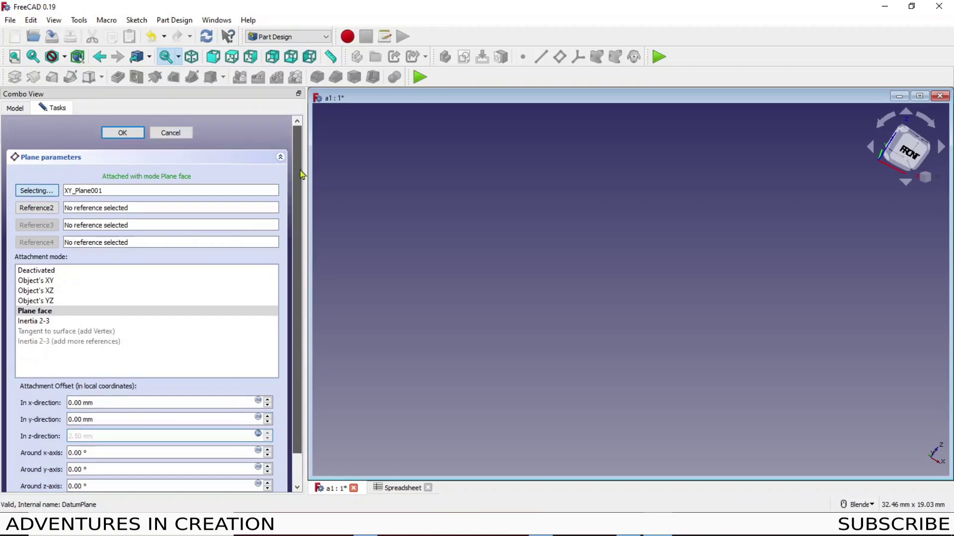
click(128, 133)
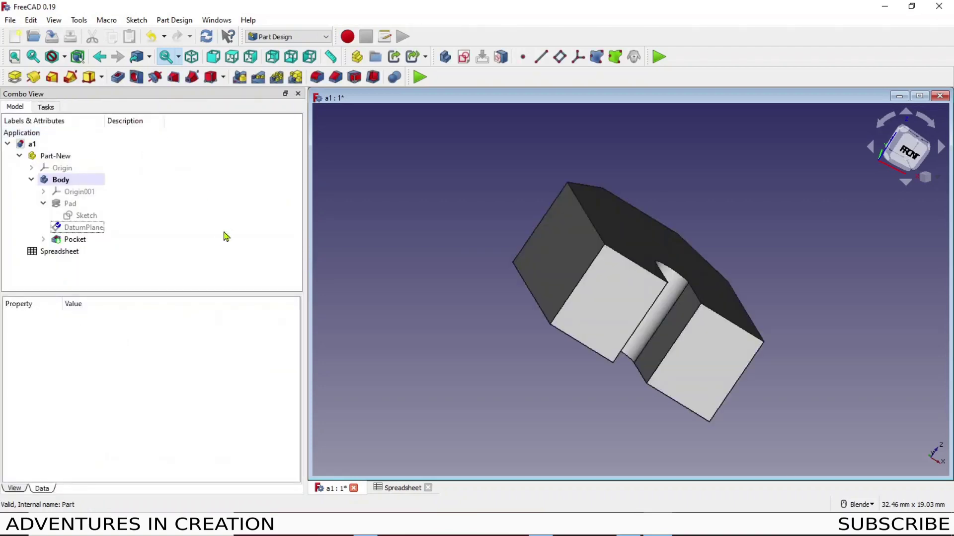
Recompute the datum plane and the body to apply the new plane offset
right_click(77, 227)
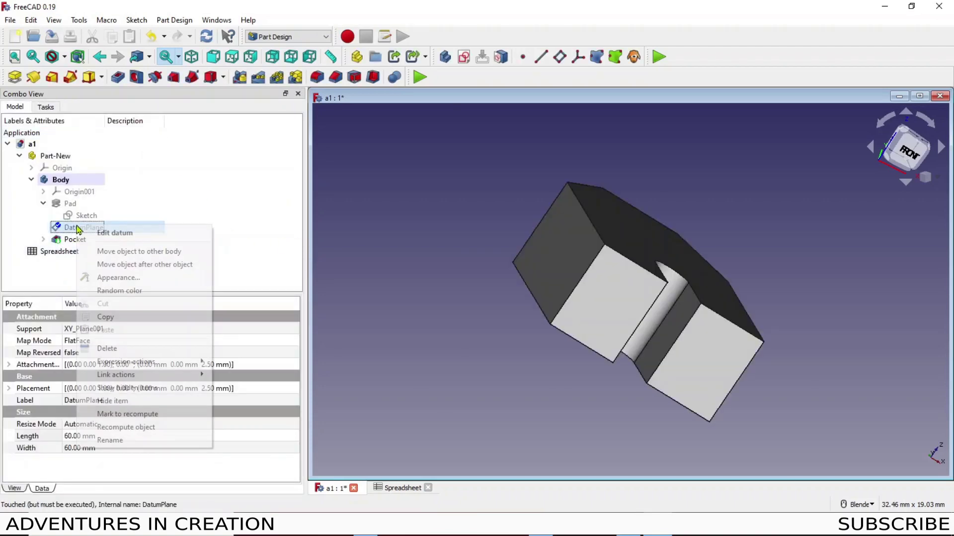
click(119, 428)
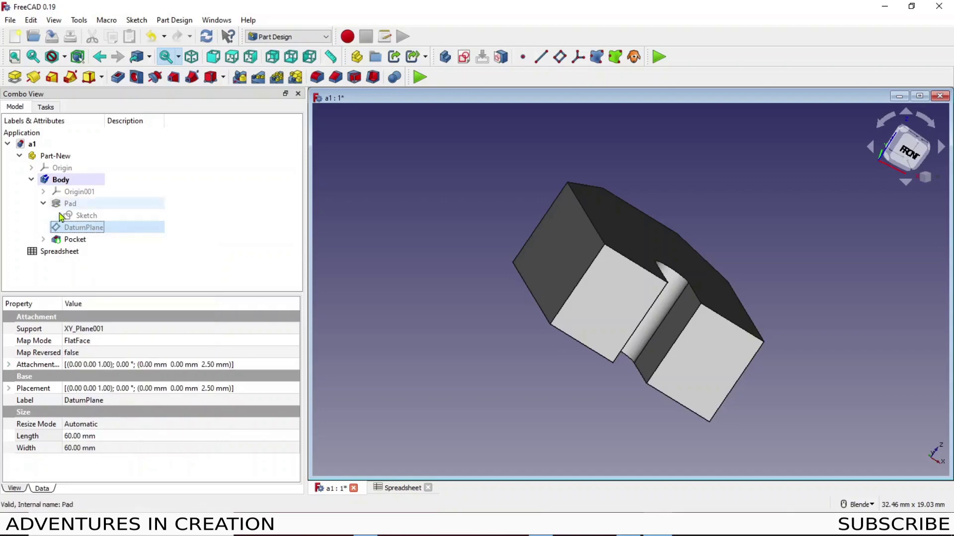
right_click(56, 179)
click(107, 367)
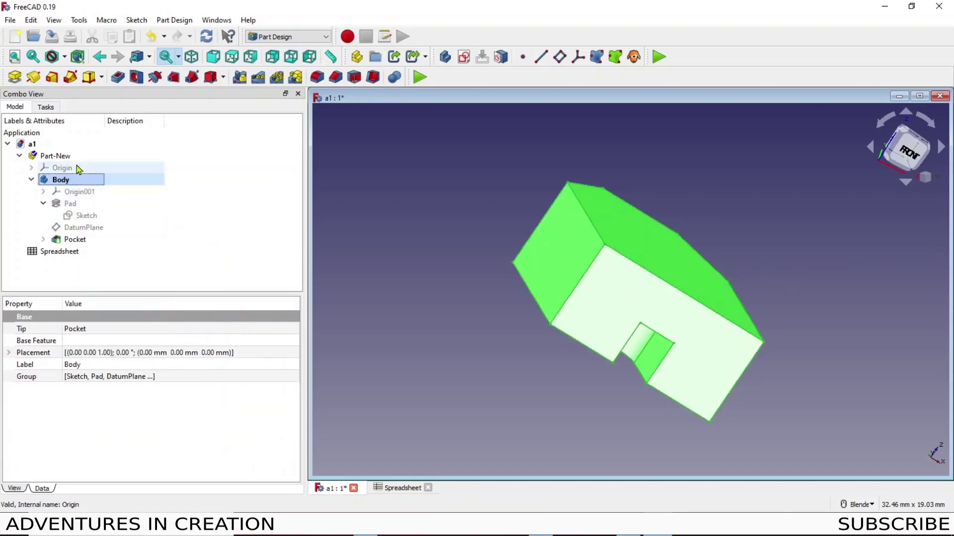
Recompute the Part-New container and check the block's pocketed end
click(52, 156)
right_click(58, 155)
click(115, 340)
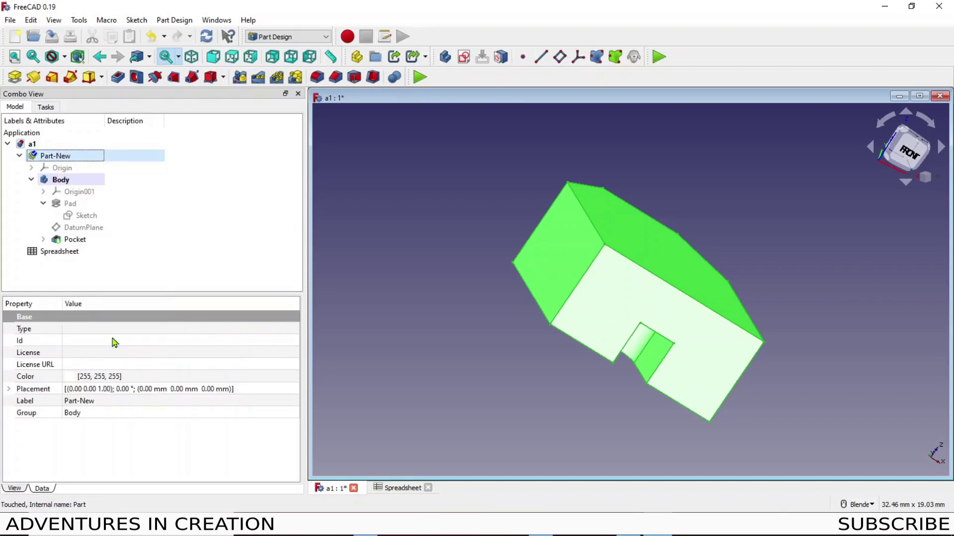
middle_drag(454, 307, 434, 239)
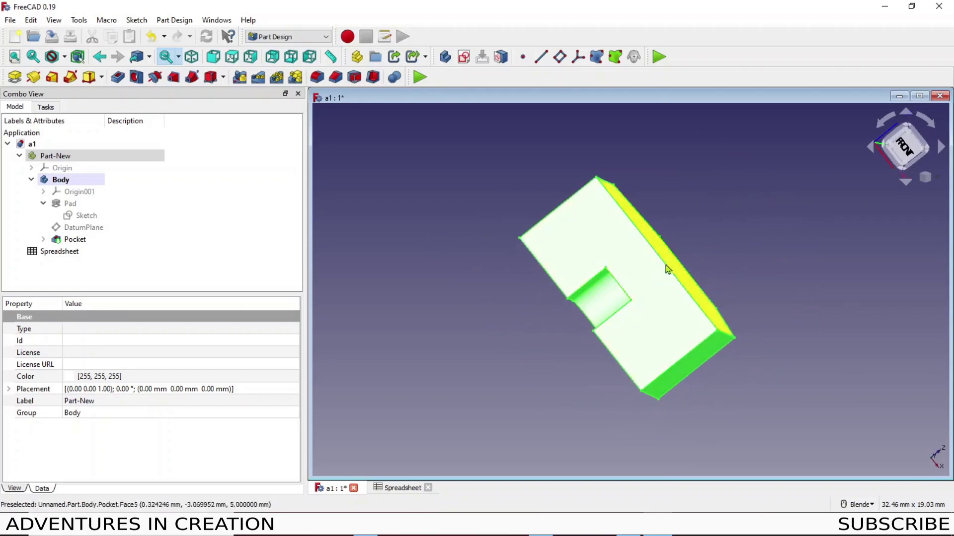
middle_drag(434, 321, 473, 343)
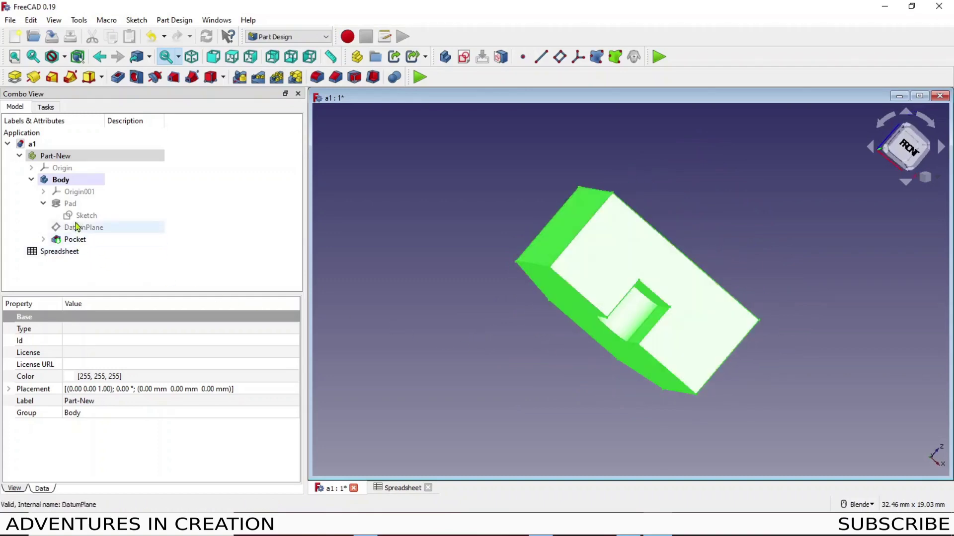
Check the pad's length formula, then set the Pad Thickness value in spreadsheet cell B1 to 8 beside the model view
click(69, 208)
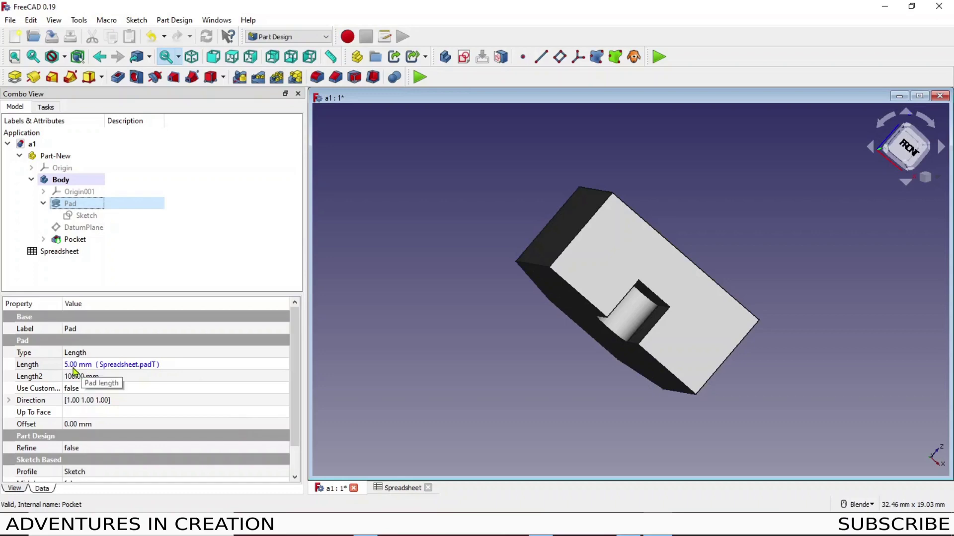
click(397, 489)
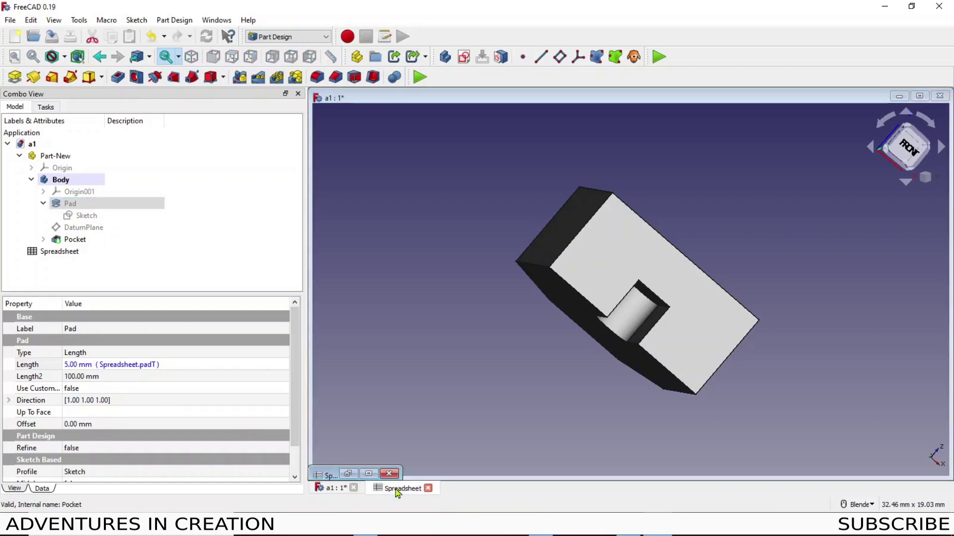
click(348, 474)
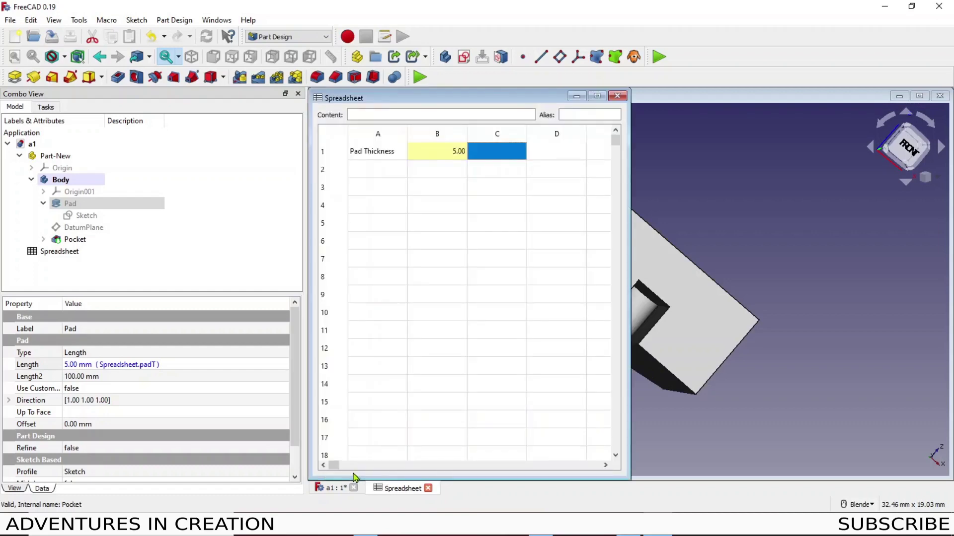
middle_drag(662, 432, 815, 398)
click(815, 398)
click(403, 489)
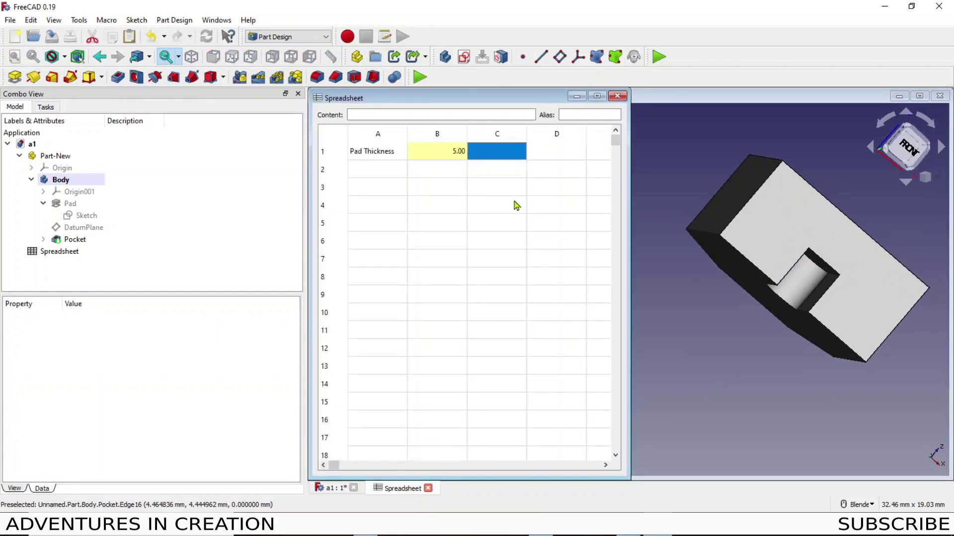
click(448, 160)
double_click(448, 159)
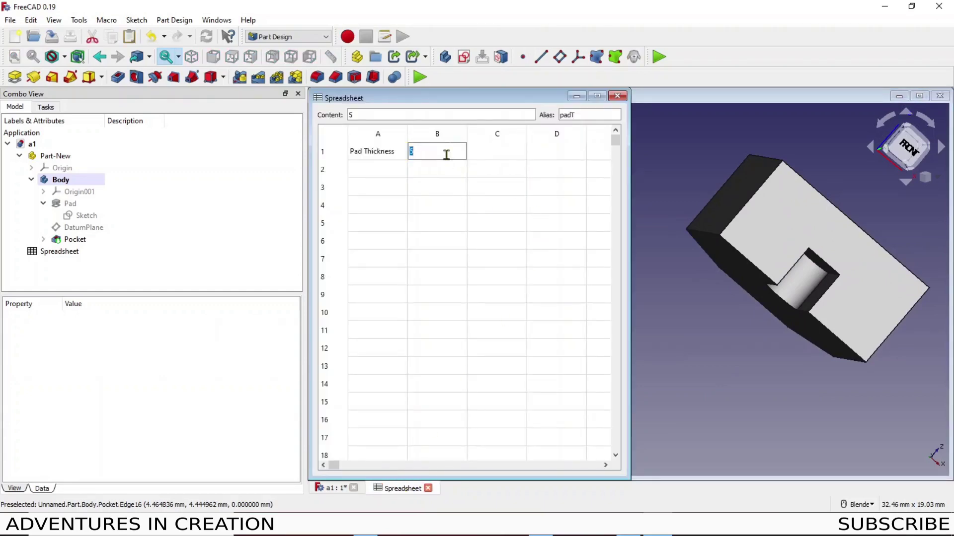
key(Return)
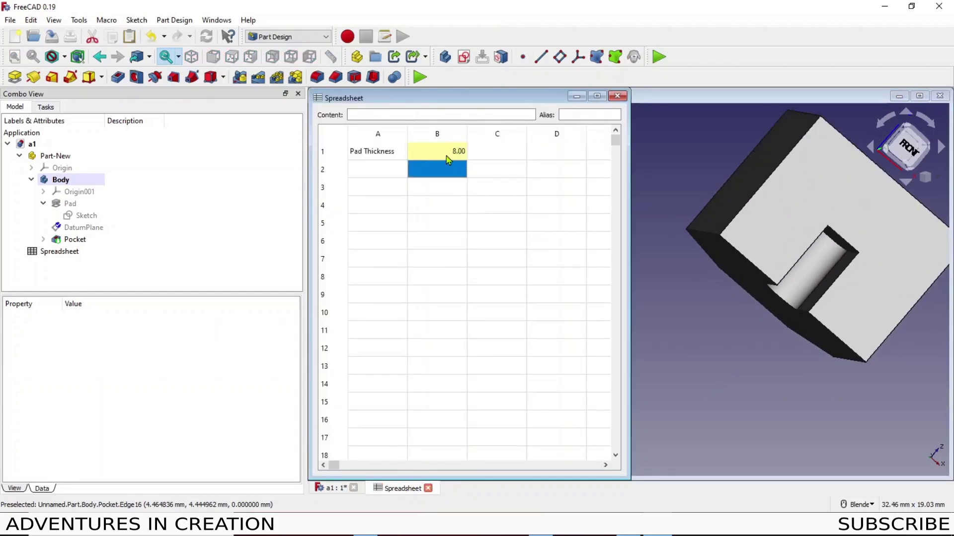
Examine the block and its arched slot pocket from several angles to check how they follow the new pad thickness
middle_drag(799, 404, 773, 366)
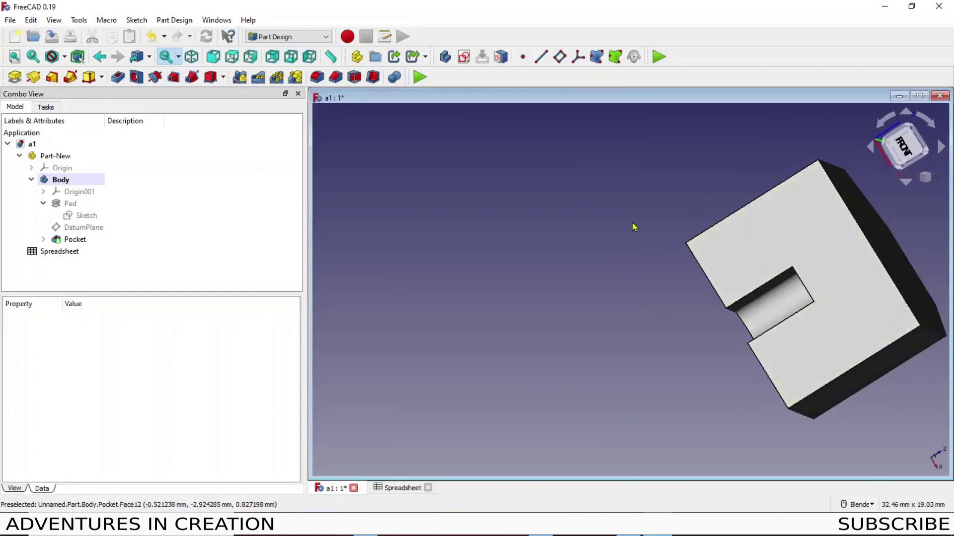
middle_drag(632, 228, 838, 314)
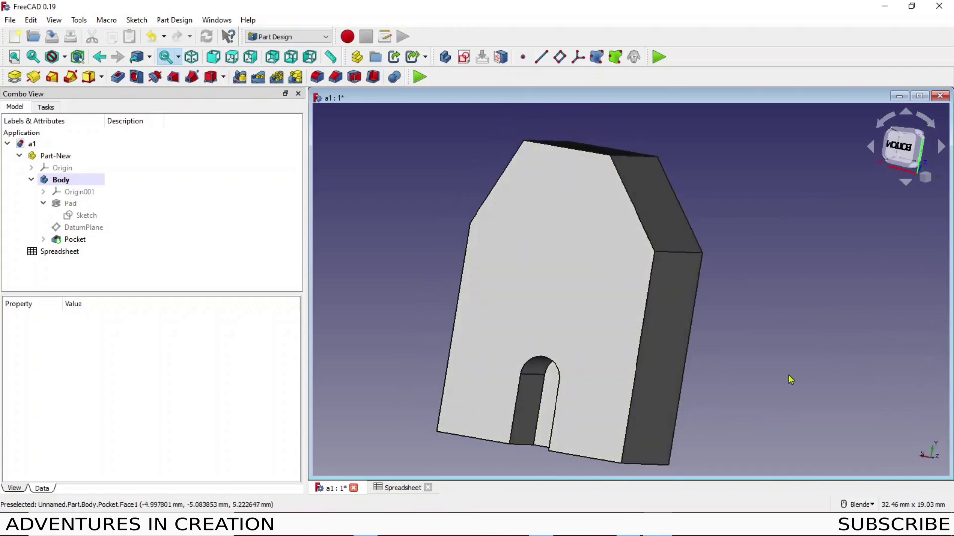
middle_drag(789, 379, 724, 392)
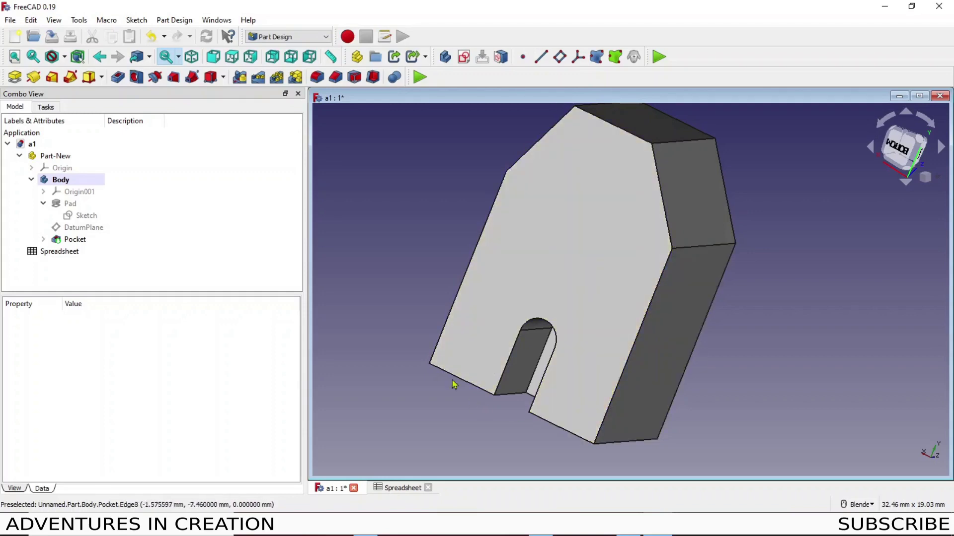
middle_drag(404, 347, 472, 360)
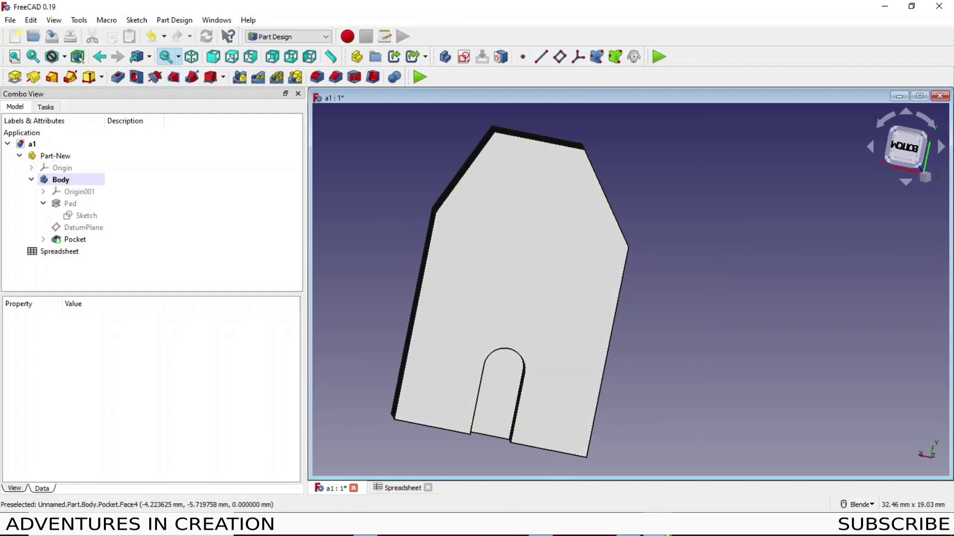
mouse_move(670, 512)
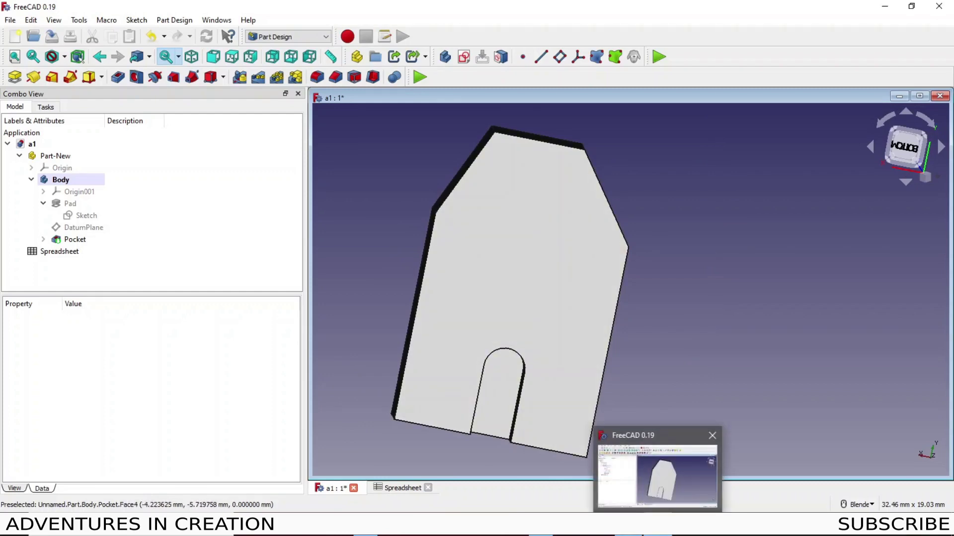
mouse_move(541, 534)
middle_drag(737, 361, 702, 345)
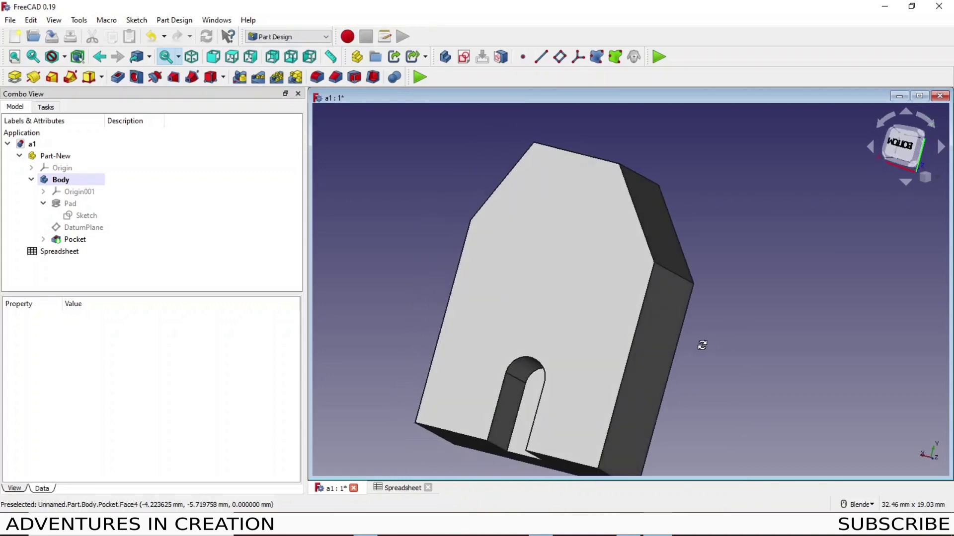
scroll(701, 353, down, 4)
scroll(700, 353, up, 3)
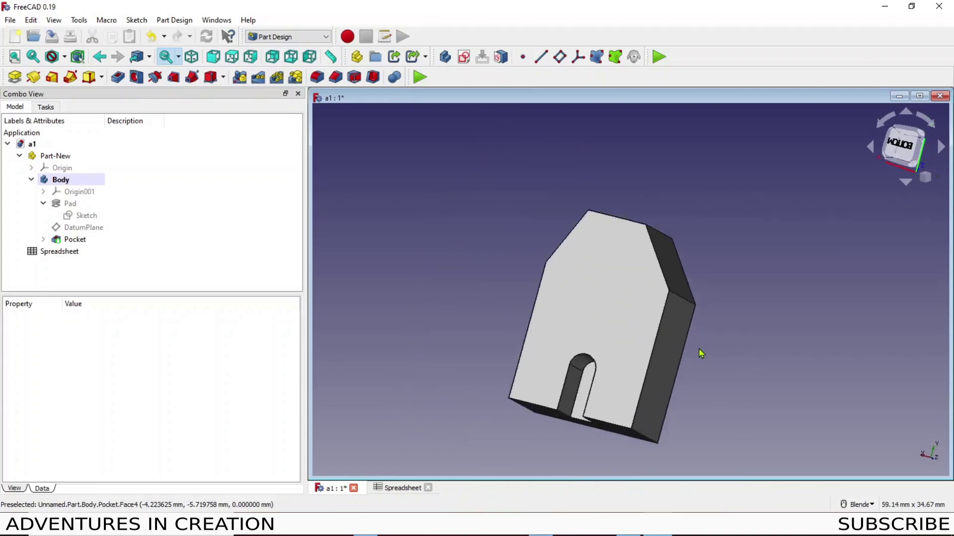